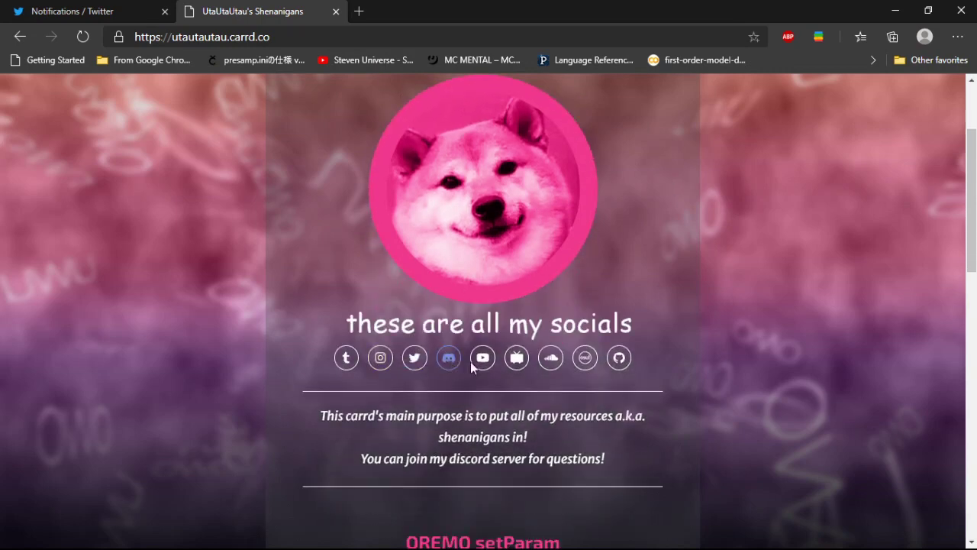
- Scroll the utautautau.carrd.co page past the OREMO setParam and UTAU plugins lists to the bottom
{"action": "scroll", "coordinate": [541, 359], "scroll_direction": "down", "scroll_amount": 11}
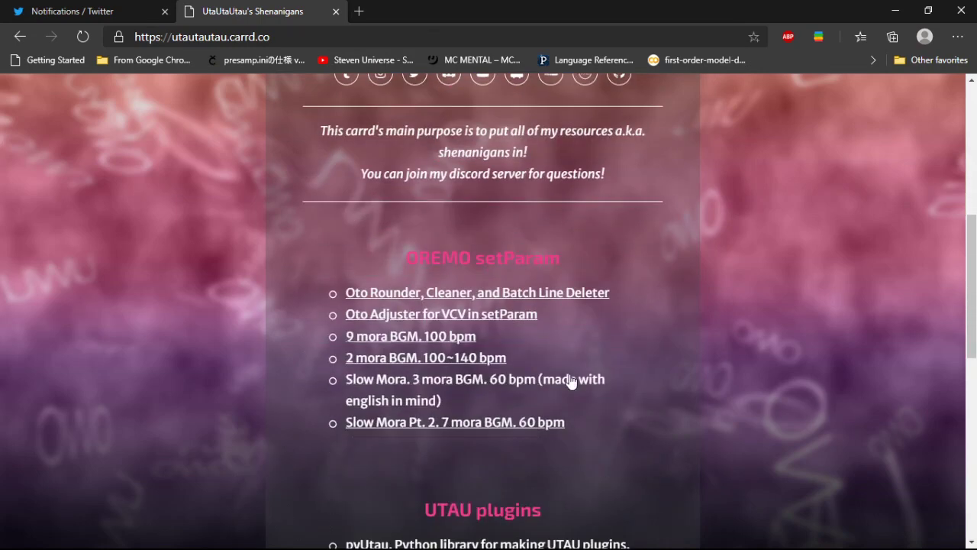
{"action": "scroll", "coordinate": [441, 419], "scroll_direction": "down", "scroll_amount": 2}
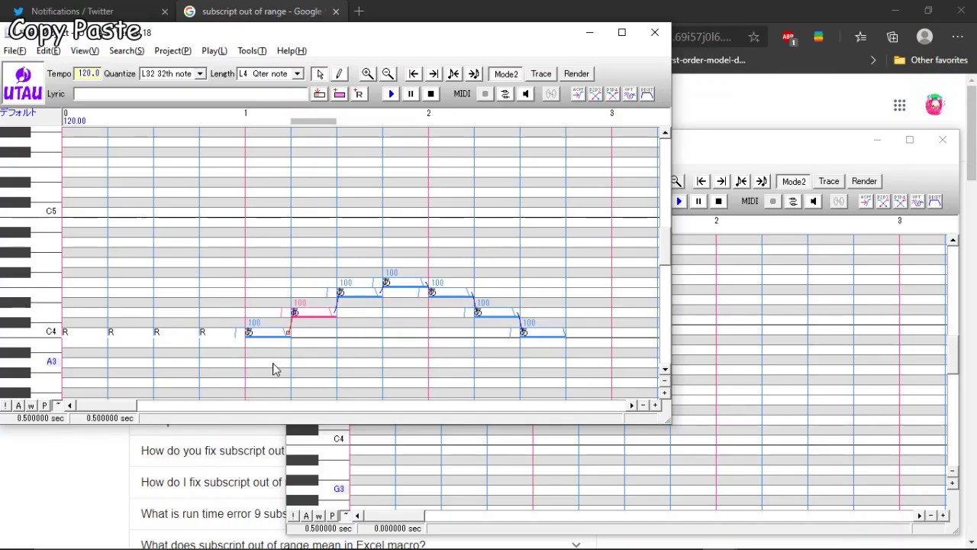
- Copy all notes of the あ melody with the Copy Paste plugin, then paste them into New Project
{"action": "left_click", "coordinate": [812, 296]}
{"action": "left_click", "coordinate": [281, 393]}
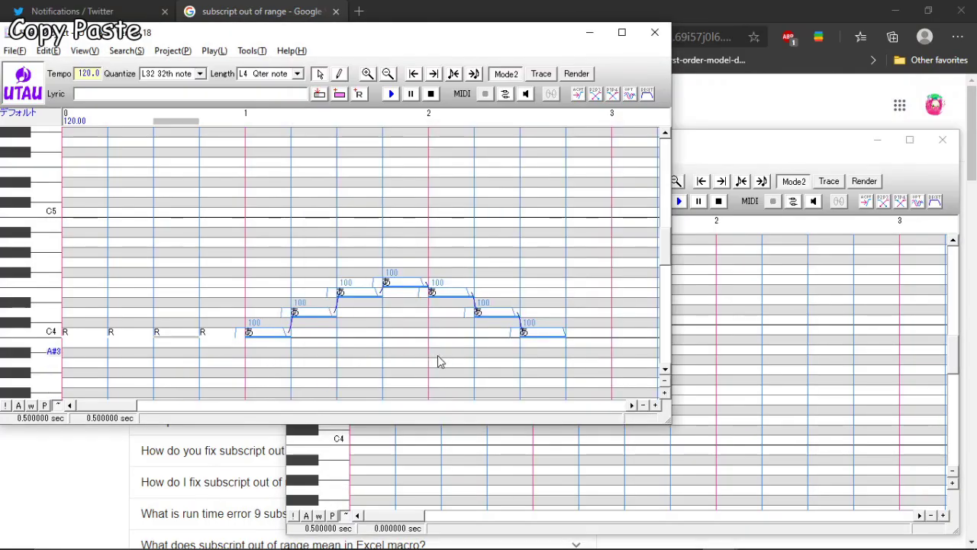
{"action": "key", "text": "ctrl+a"}
{"action": "right_click", "coordinate": [438, 359]}
{"action": "left_click", "coordinate": [528, 127]}
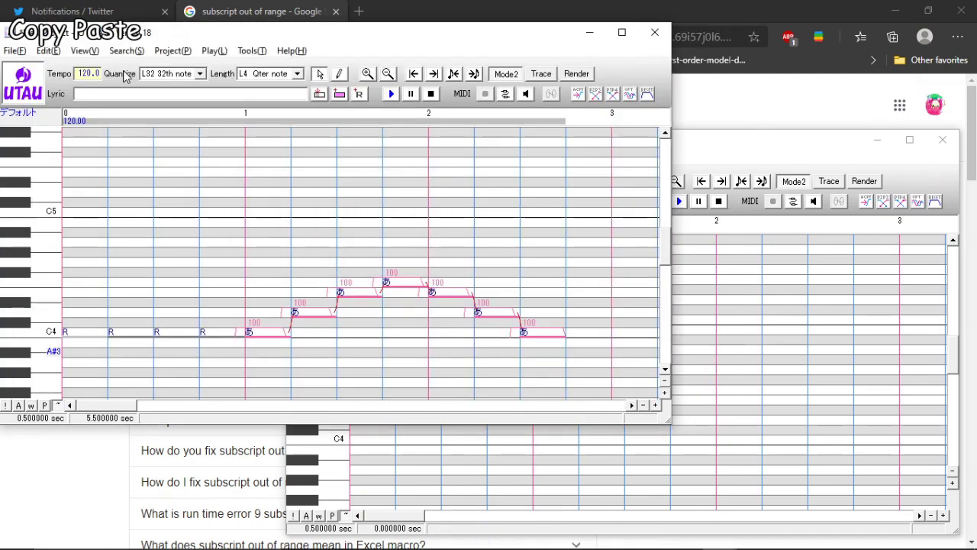
{"action": "left_click", "coordinate": [735, 156]}
{"action": "right_click", "coordinate": [596, 290]}
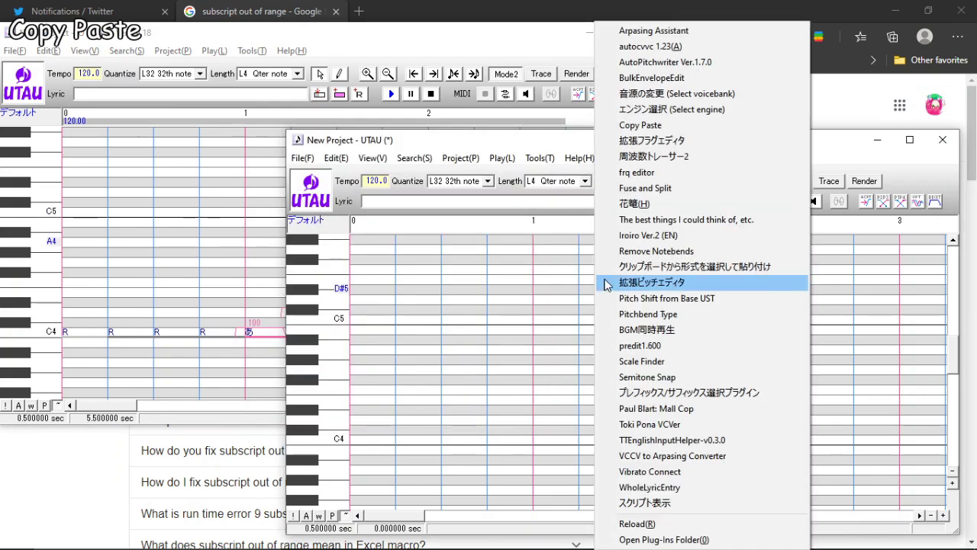
{"action": "left_click", "coordinate": [628, 128]}
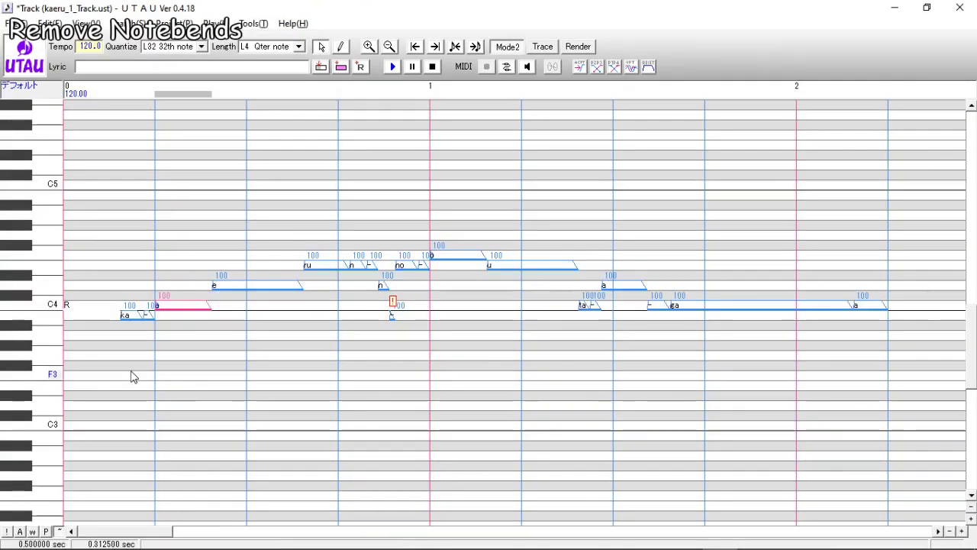
- Run Remove Notebends on all notes with the default tolerance, then undo it
{"action": "left_click_drag", "start_coordinate": [131, 375], "coordinate": [151, 373]}
{"action": "left_click_drag", "start_coordinate": [326, 323], "coordinate": [432, 338]}
{"action": "left_click_drag", "start_coordinate": [671, 382], "coordinate": [577, 410]}
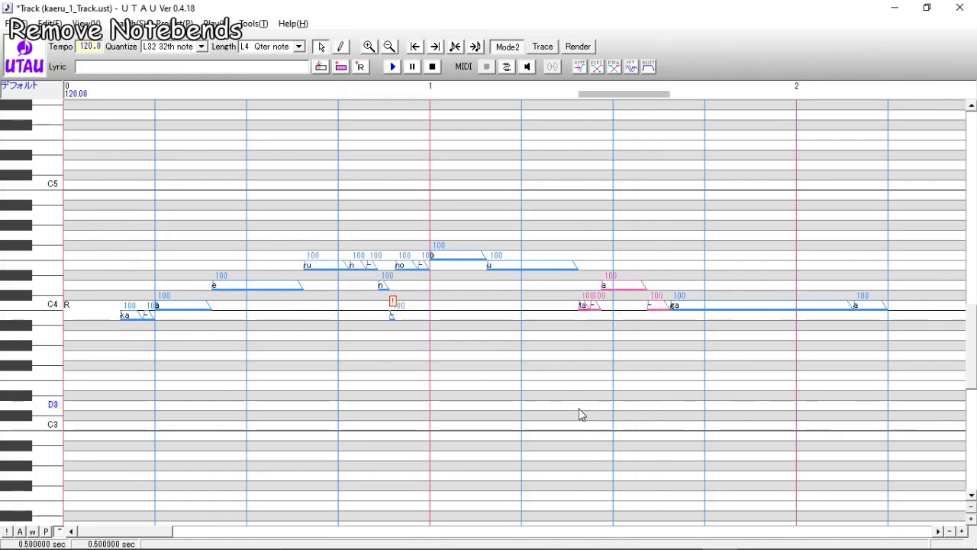
{"action": "left_click_drag", "start_coordinate": [485, 412], "coordinate": [578, 414]}
{"action": "key", "text": "ctrl+a"}
{"action": "right_click", "coordinate": [577, 414]}
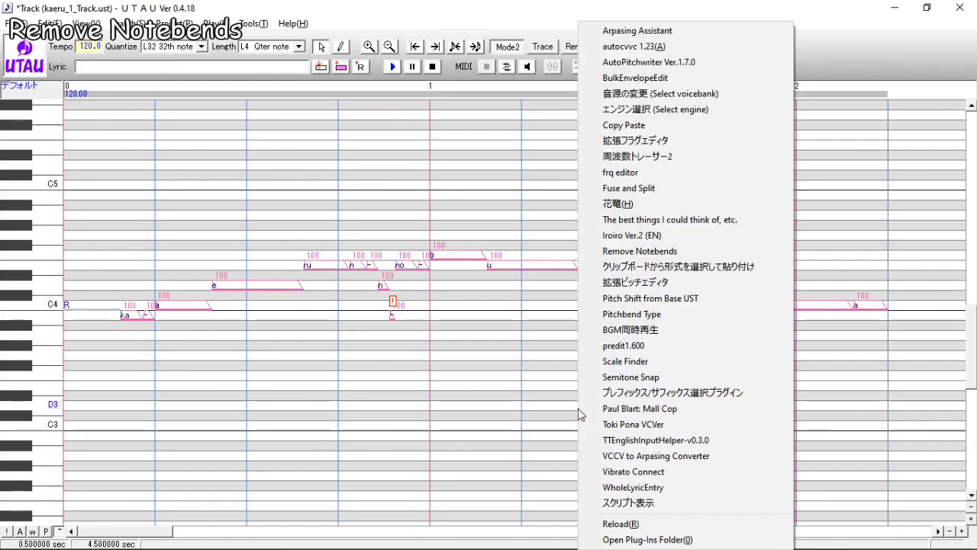
{"action": "left_click", "coordinate": [641, 251]}
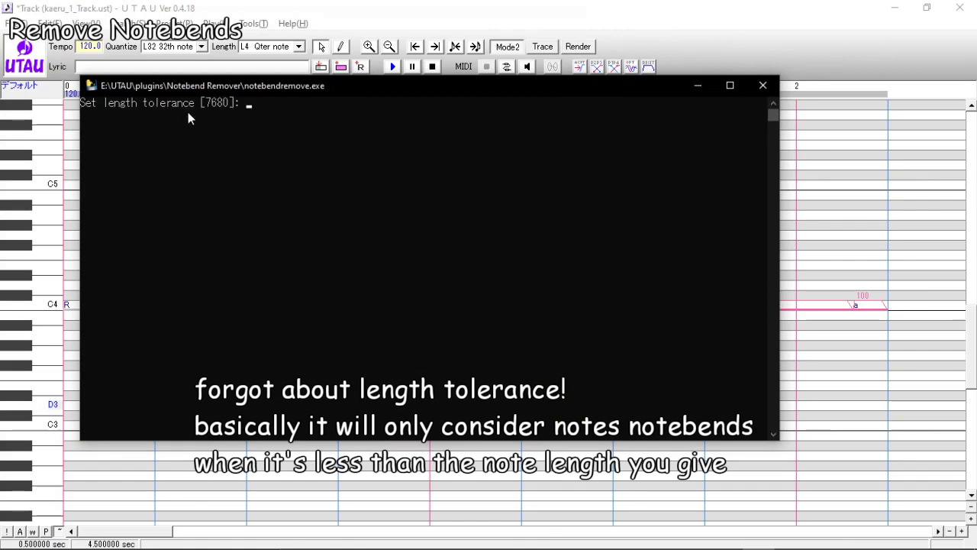
{"action": "key", "text": "Return"}
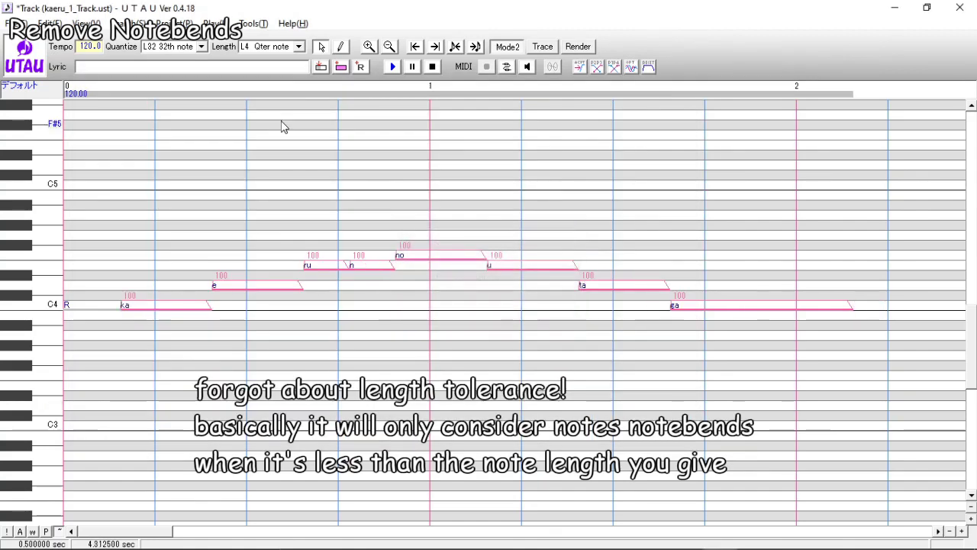
{"action": "key", "text": "ctrl+z"}
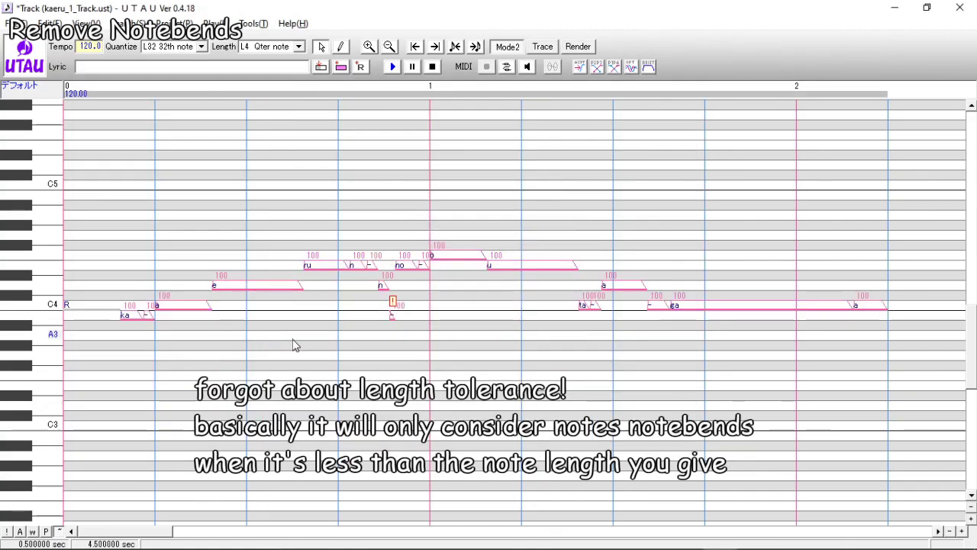
- Rerun Remove Notebends with a length tolerance of 120
{"action": "right_click", "coordinate": [318, 344]}
{"action": "left_click", "coordinate": [382, 250]}
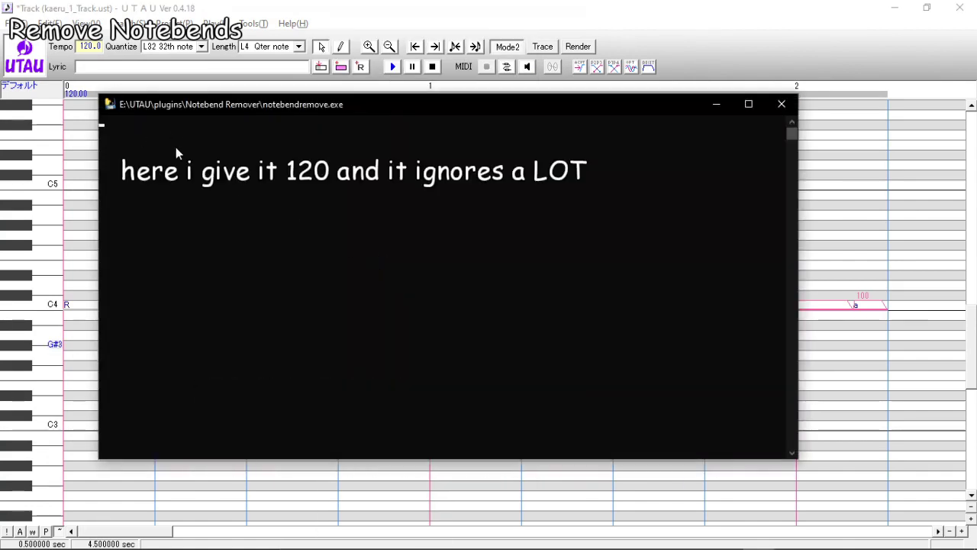
{"action": "key", "text": "Return"}
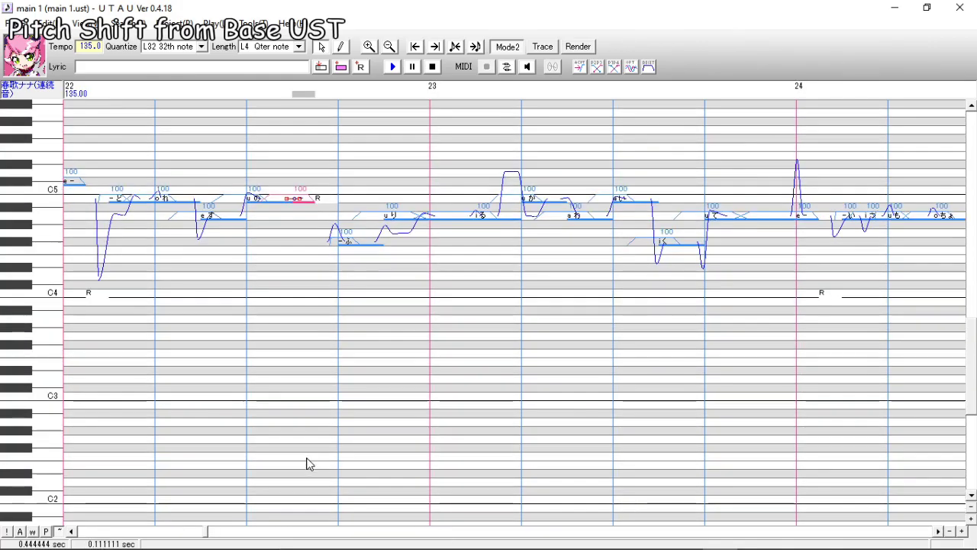
- Zoom and scroll the piano roll to bar 35, then launch Pitch Shift from Base UST
{"action": "left_click", "coordinate": [971, 507]}
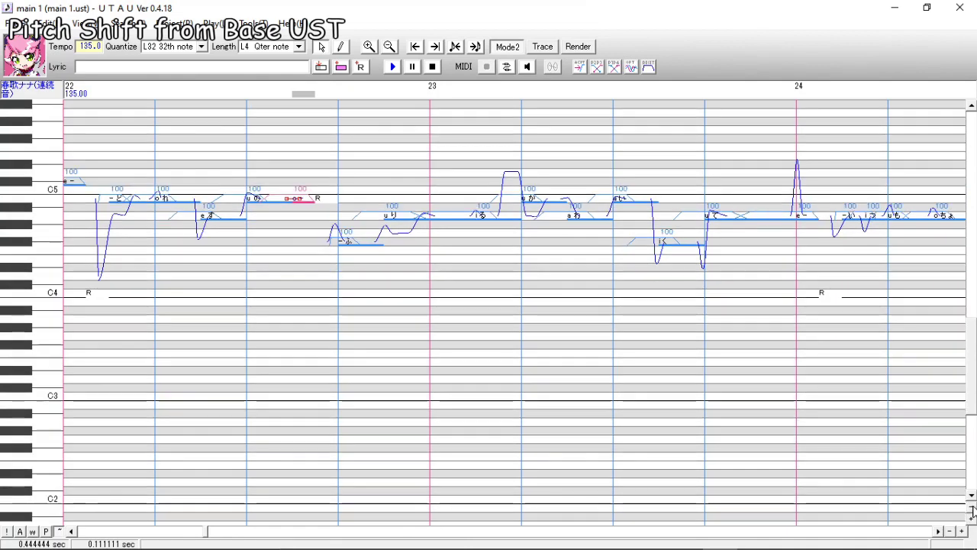
{"action": "left_click", "coordinate": [971, 519]}
{"action": "left_click", "coordinate": [949, 530]}
{"action": "left_click", "coordinate": [949, 531]}
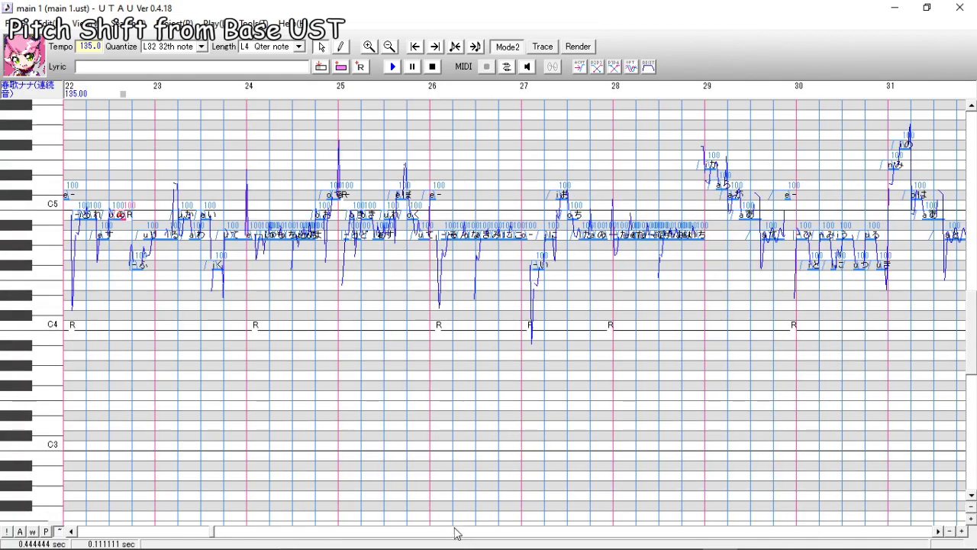
{"action": "left_click", "coordinate": [426, 532]}
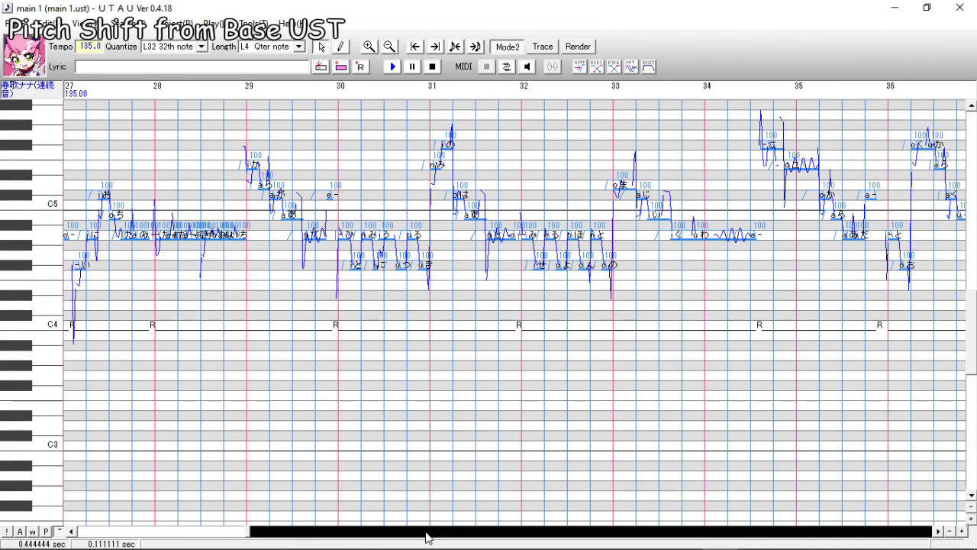
{"action": "left_click", "coordinate": [426, 534]}
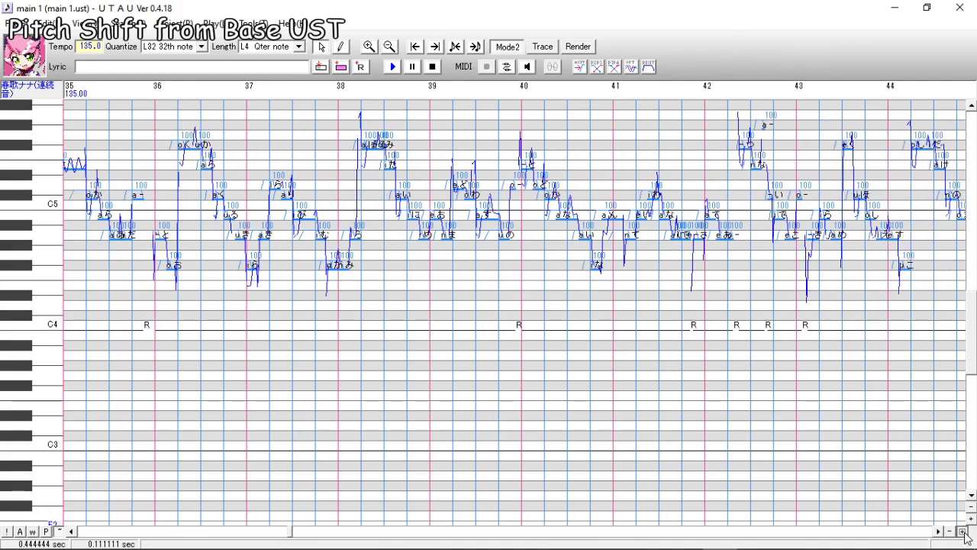
{"action": "left_click", "coordinate": [963, 531]}
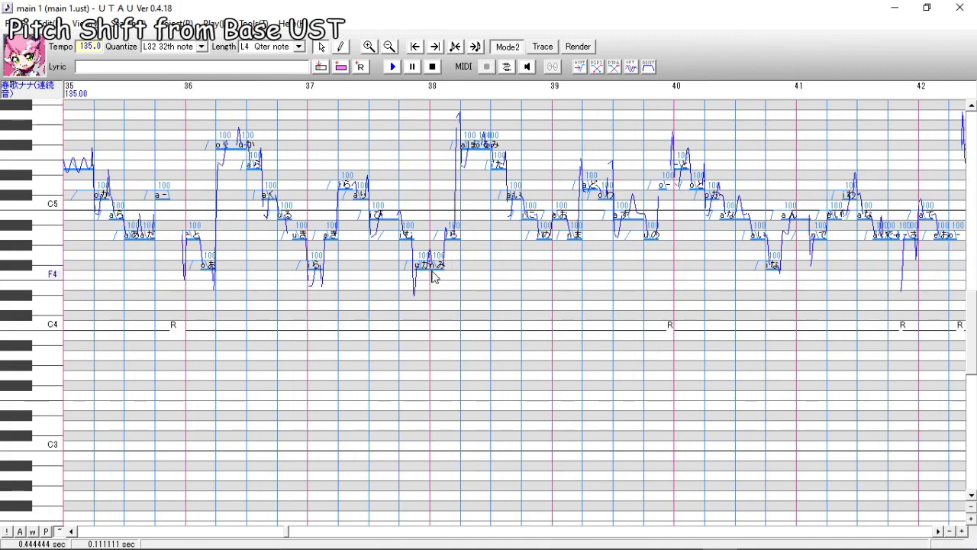
{"action": "right_click", "coordinate": [432, 273]}
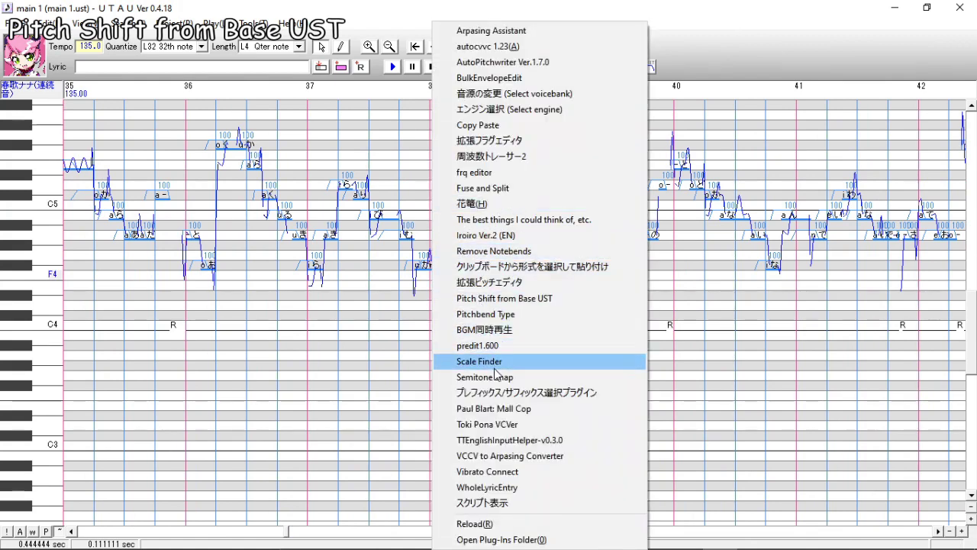
{"action": "left_click", "coordinate": [508, 298]}
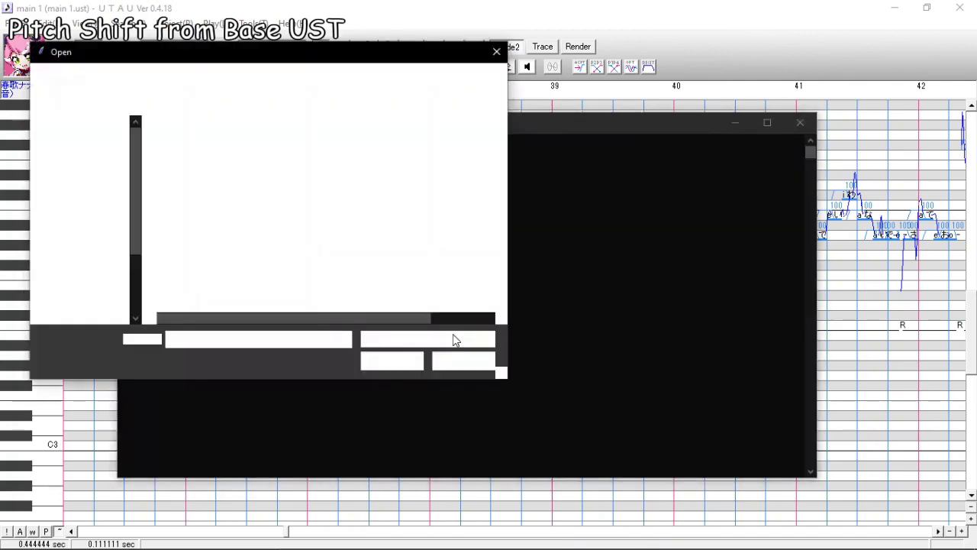
- Use harm 1.ust from the UST folder as the base, with rest notes set automatically
{"action": "double_click", "coordinate": [221, 147]}
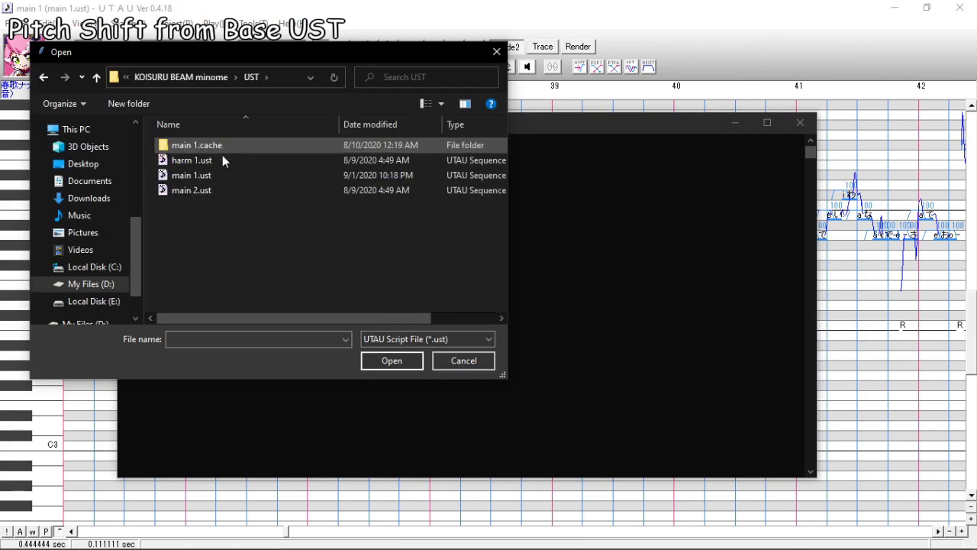
{"action": "left_click", "coordinate": [216, 162]}
{"action": "left_click", "coordinate": [409, 360]}
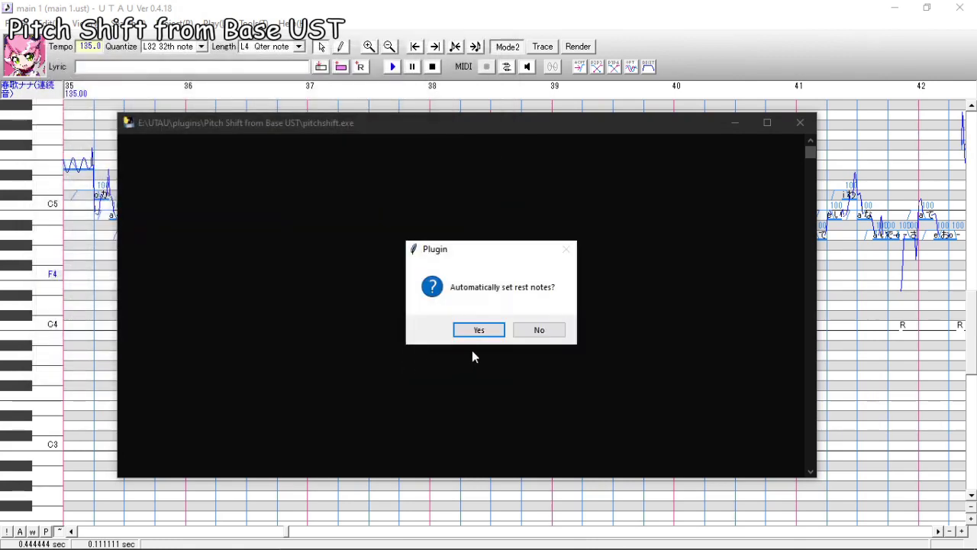
{"action": "left_click", "coordinate": [478, 331]}
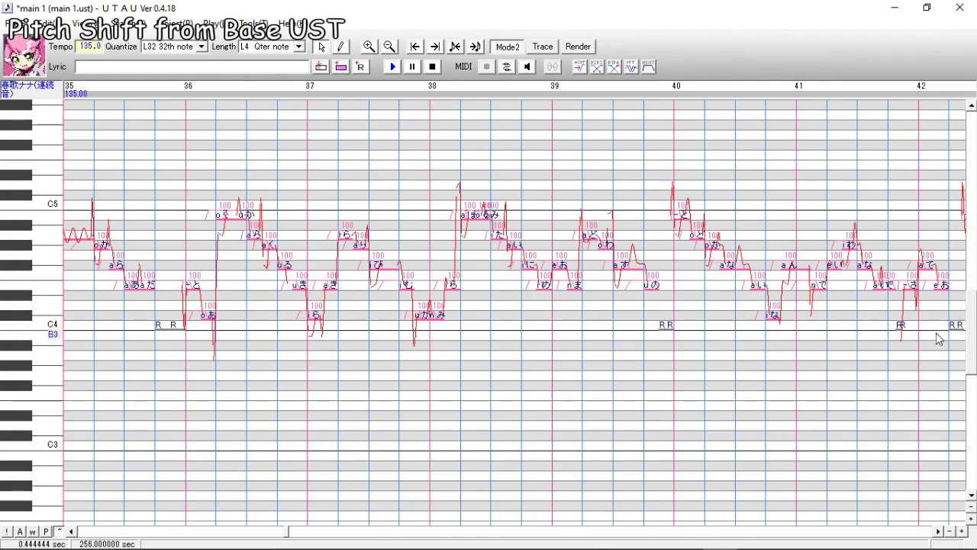
{"action": "left_click", "coordinate": [770, 535]}
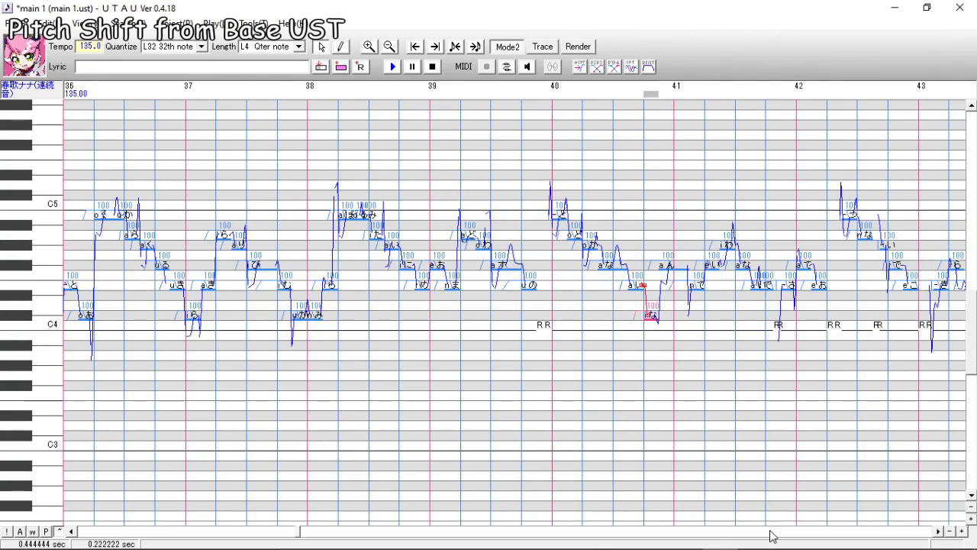
{"action": "left_click_drag", "start_coordinate": [770, 534], "coordinate": [768, 533]}
{"action": "left_click_drag", "start_coordinate": [153, 535], "coordinate": [299, 532]}
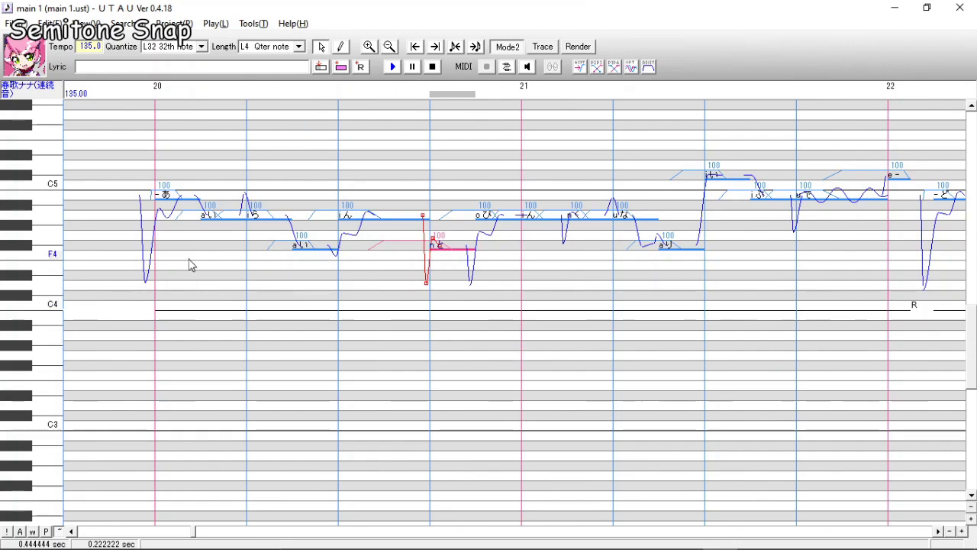
- Play the phrase from bar 20, then apply Semitone Snap to all notes
{"action": "left_click_drag", "start_coordinate": [189, 246], "coordinate": [879, 252]}
{"action": "left_click", "coordinate": [159, 206]}
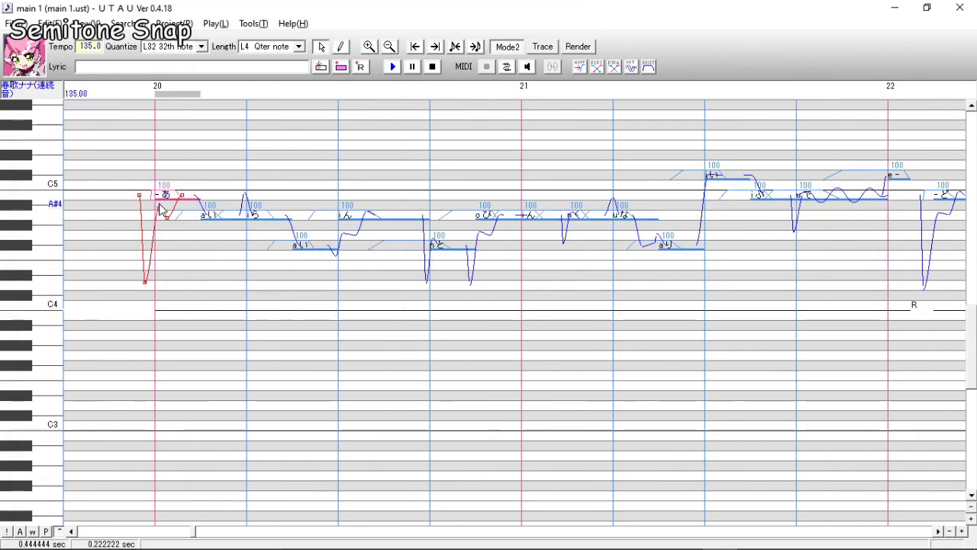
{"action": "key", "text": "space"}
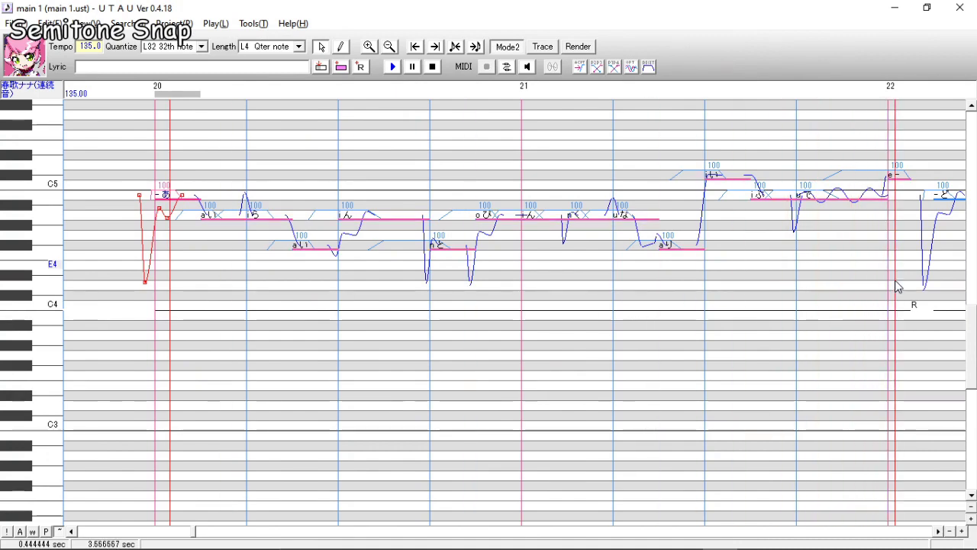
{"action": "key", "text": "ctrl+a"}
{"action": "right_click", "coordinate": [897, 286]}
{"action": "left_click", "coordinate": [822, 378]}
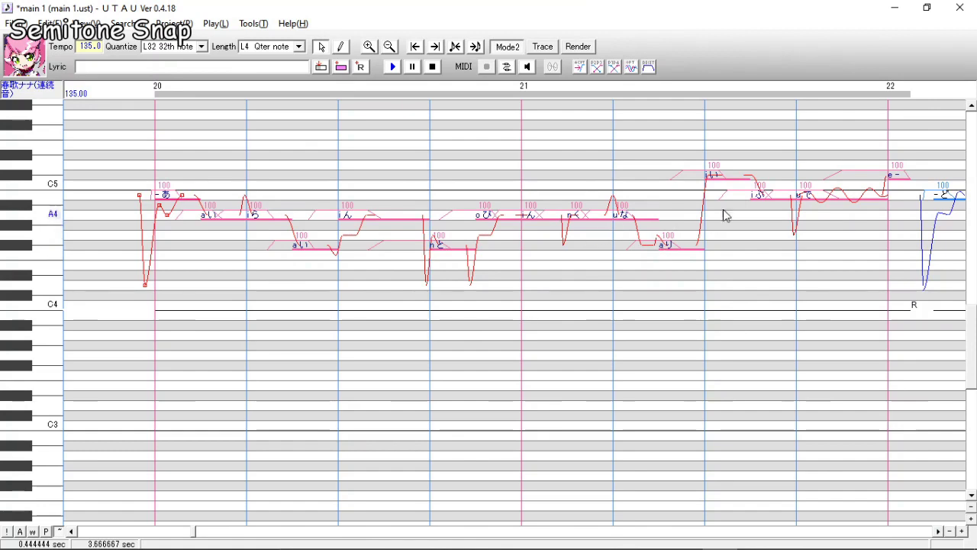
- Save main 1, check the pitch overlay and render, then run Semitone Snap again
{"action": "key", "text": "ctrl+s"}
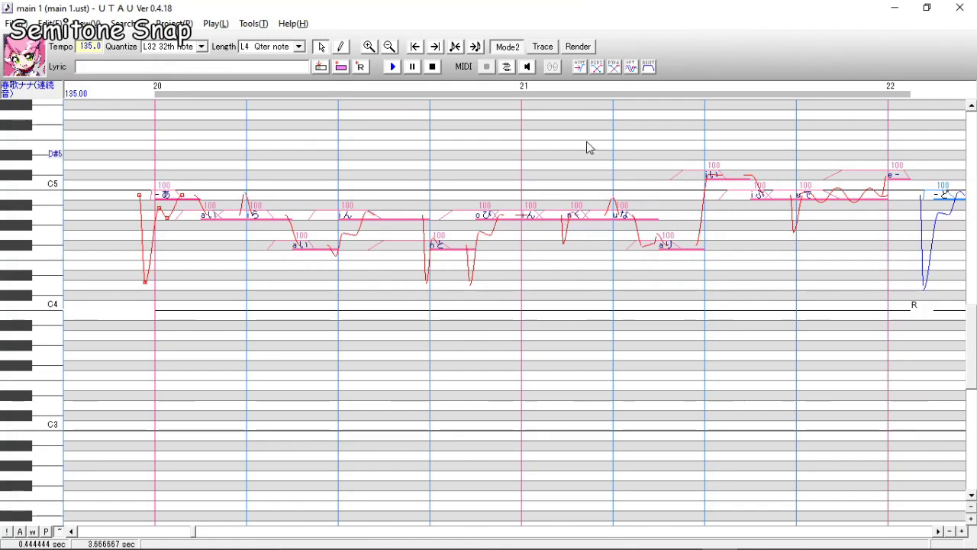
{"action": "left_click", "coordinate": [544, 48]}
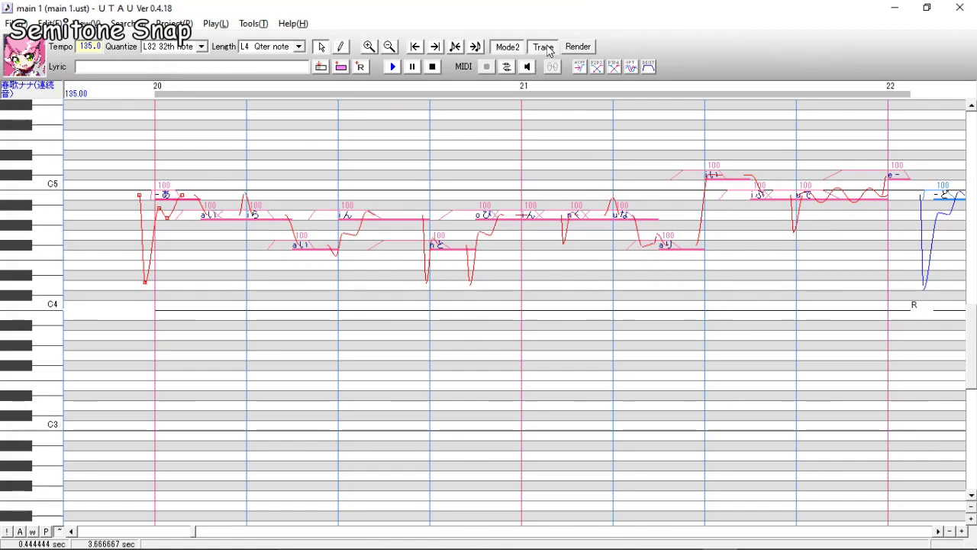
{"action": "left_click", "coordinate": [577, 48]}
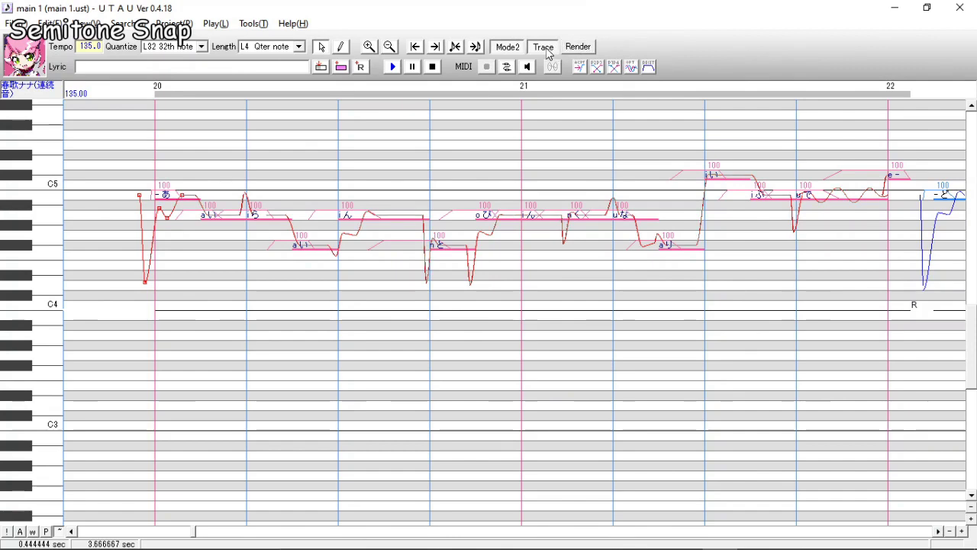
{"action": "left_click", "coordinate": [543, 48]}
{"action": "right_click", "coordinate": [550, 203]}
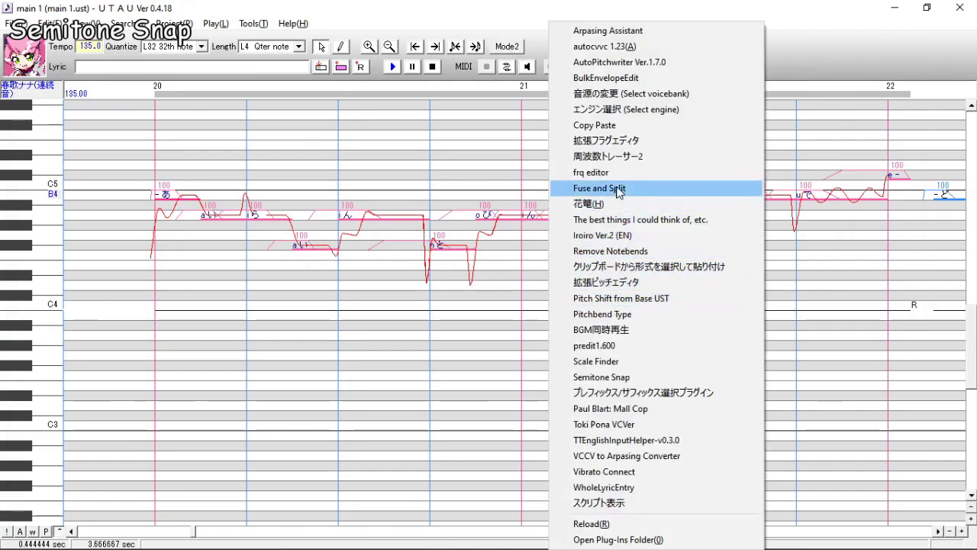
{"action": "left_click", "coordinate": [610, 377]}
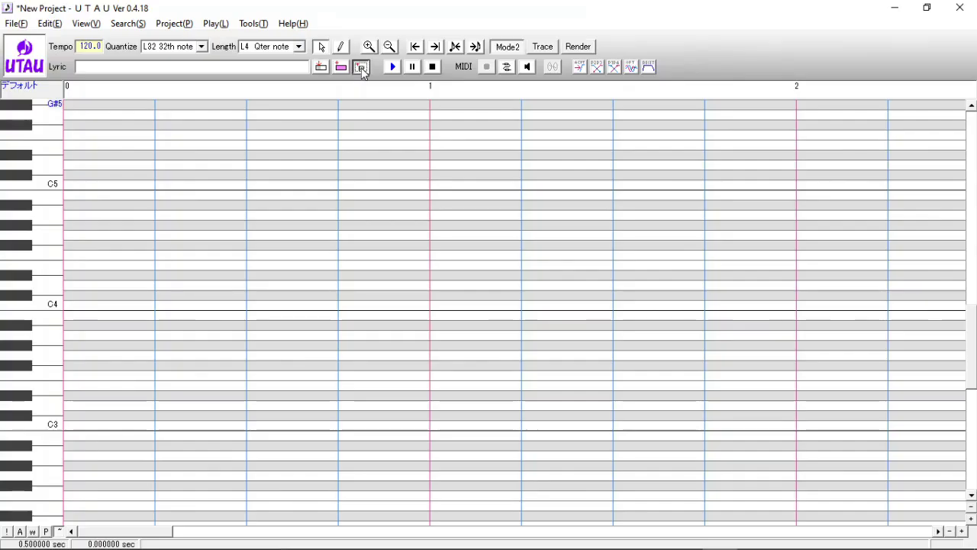
- Insert three rest notes and draw 'Nobody needs this' over them with the Pitchbend Type plug-in
{"action": "left_click", "coordinate": [361, 68]}
{"action": "left_click", "coordinate": [361, 67]}
{"action": "left_click", "coordinate": [361, 68]}
{"action": "left_click", "coordinate": [361, 67]}
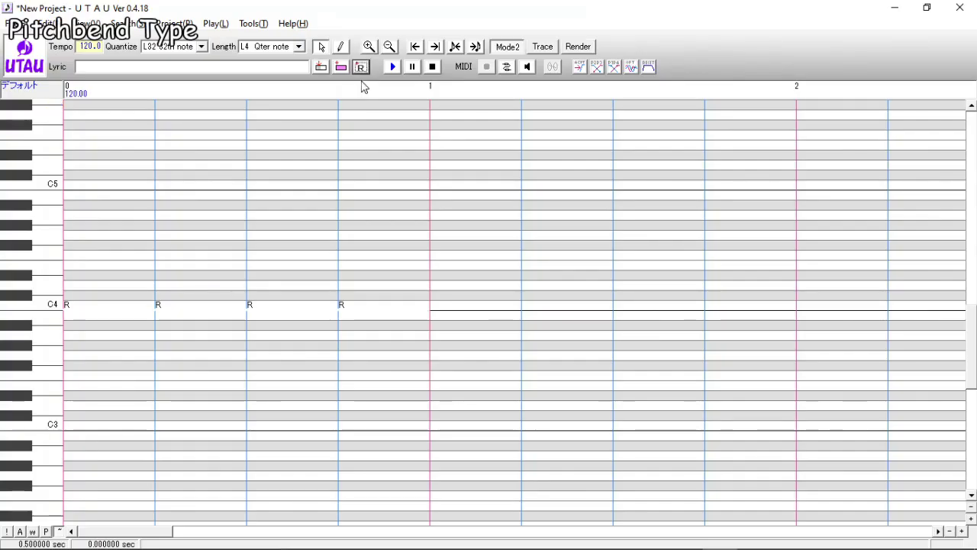
{"action": "right_click", "coordinate": [469, 399]}
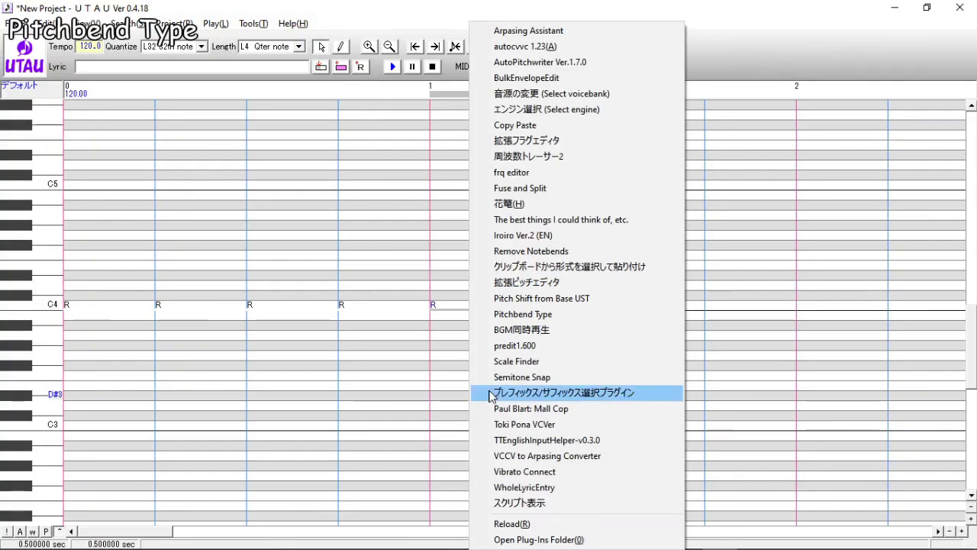
{"action": "left_click", "coordinate": [526, 313]}
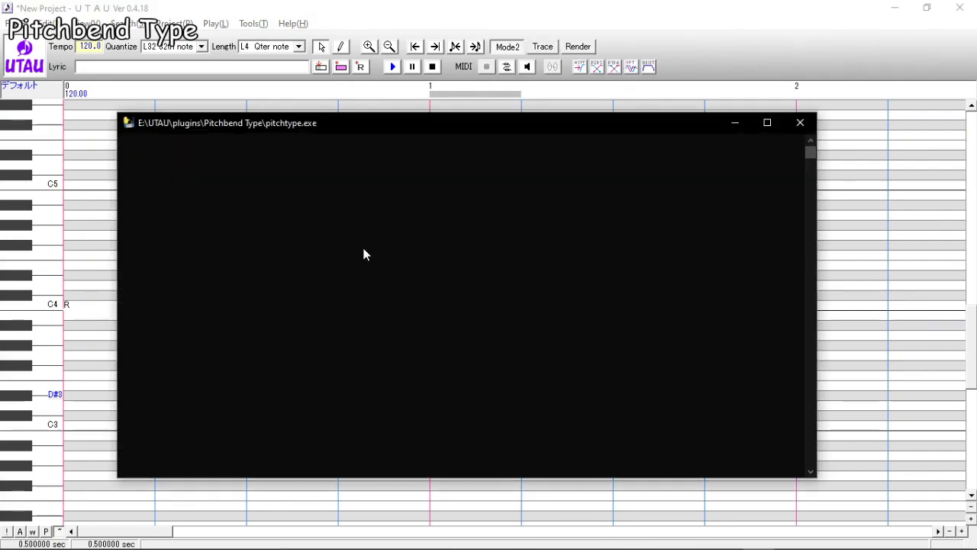
{"action": "type", "text": "y needs this."}
{"action": "key", "text": "Return"}
{"action": "key", "text": "Return"}
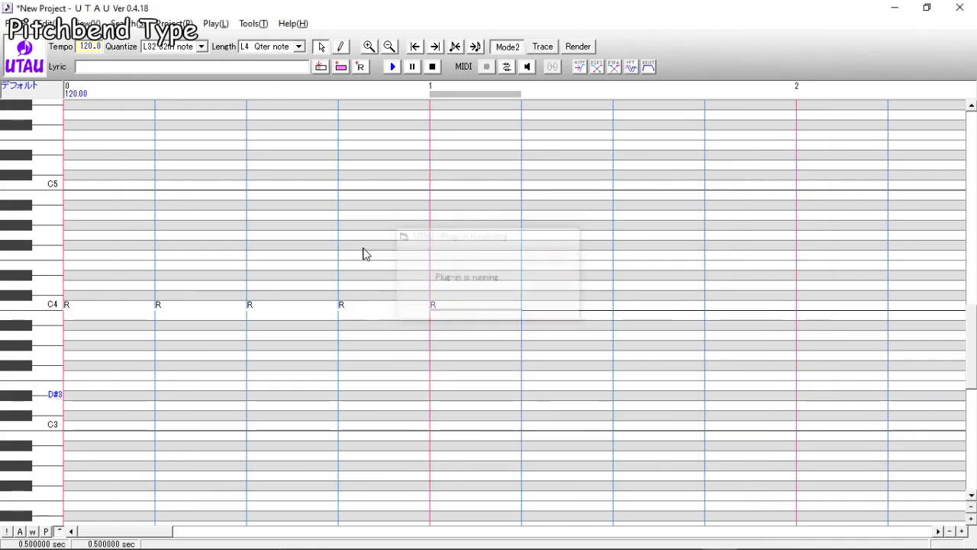
{"action": "left_click", "coordinate": [733, 534]}
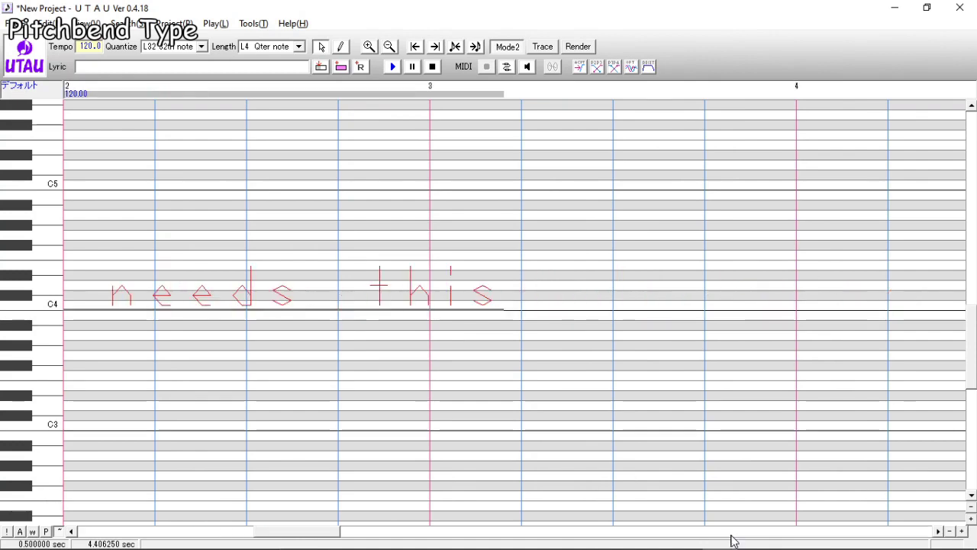
{"action": "left_click_drag", "start_coordinate": [259, 536], "coordinate": [218, 532]}
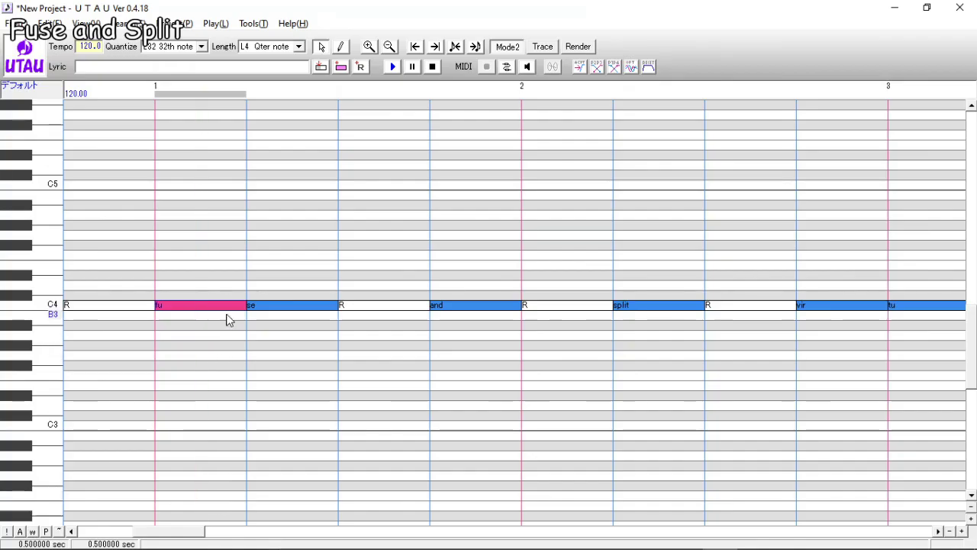
- Change se to +se and split to spl-it, then run Fuse and Split on fu through spl-it
{"action": "left_click", "coordinate": [267, 305]}
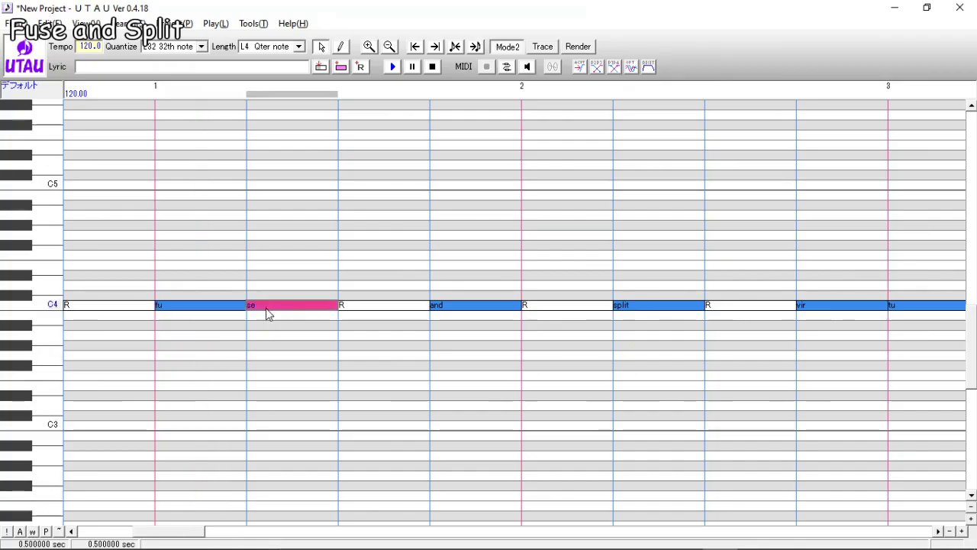
{"action": "double_click", "coordinate": [252, 305]}
{"action": "type", "text": "+"}
{"action": "key", "text": "Return"}
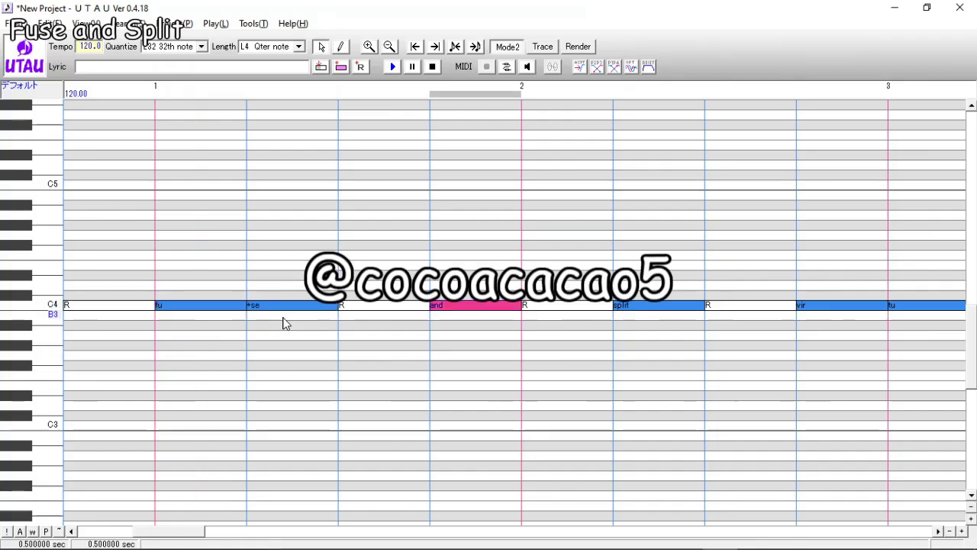
{"action": "left_click", "coordinate": [623, 307]}
{"action": "double_click", "coordinate": [621, 309]}
{"action": "left_click", "coordinate": [622, 308]}
{"action": "type", "text": "-"}
{"action": "key", "text": "Return"}
{"action": "left_click_drag", "start_coordinate": [641, 359], "coordinate": [192, 377]}
{"action": "right_click", "coordinate": [191, 377]}
{"action": "left_click", "coordinate": [258, 189]}
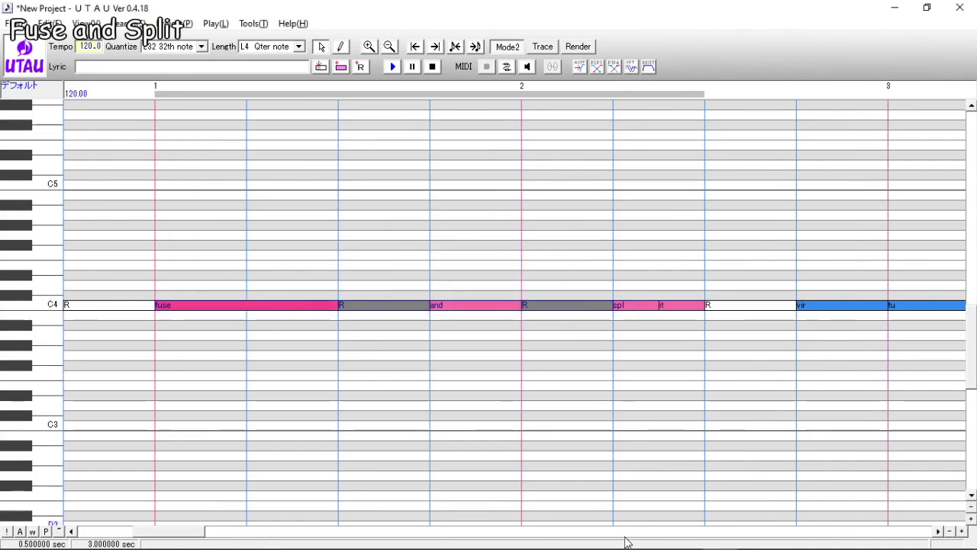
- Change tu to +tu and al to +al, then fuse vir, +tu and +al with Fuse and Split
{"action": "left_click", "coordinate": [625, 534]}
{"action": "left_click", "coordinate": [470, 308]}
{"action": "left_click", "coordinate": [563, 308]}
{"action": "left_click_drag", "start_coordinate": [563, 308], "coordinate": [520, 306]}
{"action": "left_click", "coordinate": [504, 309]}
{"action": "double_click", "coordinate": [523, 307]}
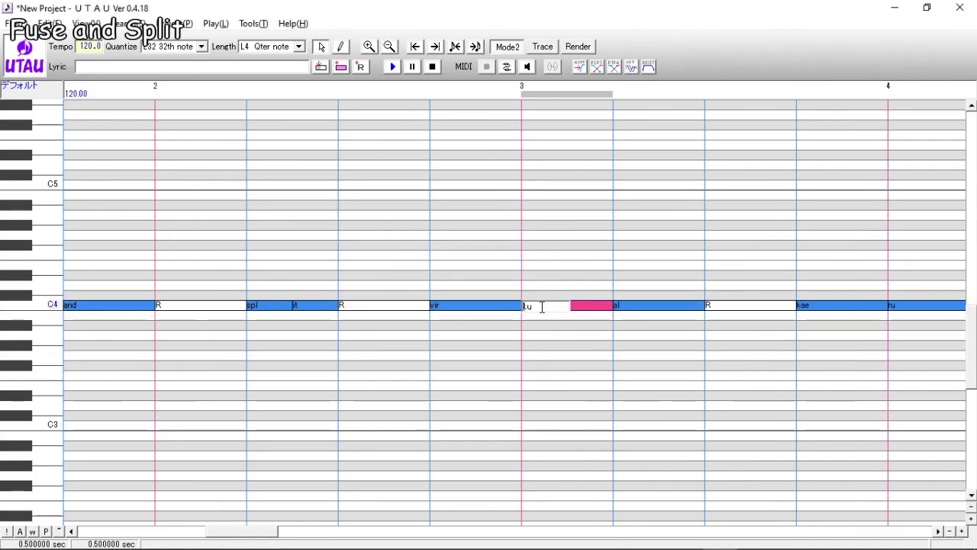
{"action": "type", "text": "+"}
{"action": "key", "text": "Return"}
{"action": "double_click", "coordinate": [622, 306]}
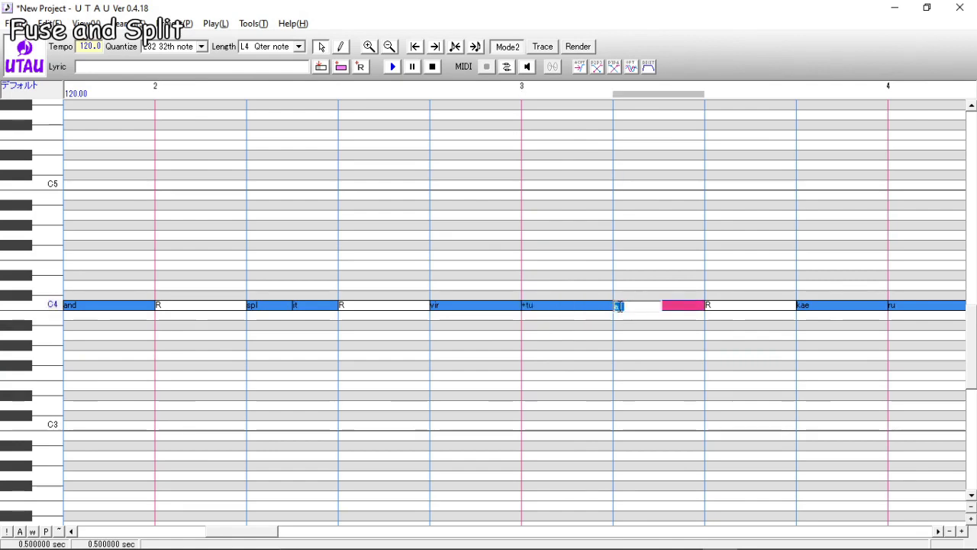
{"action": "type", "text": "+"}
{"action": "key", "text": "Return"}
{"action": "left_click", "coordinate": [489, 306], "text": "shift"}
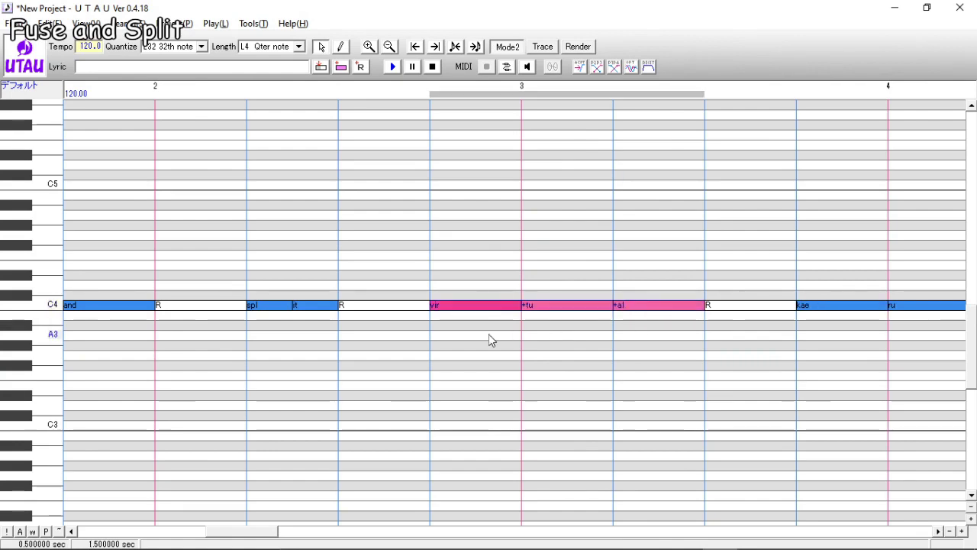
{"action": "right_click", "coordinate": [491, 340]}
{"action": "left_click", "coordinate": [506, 188]}
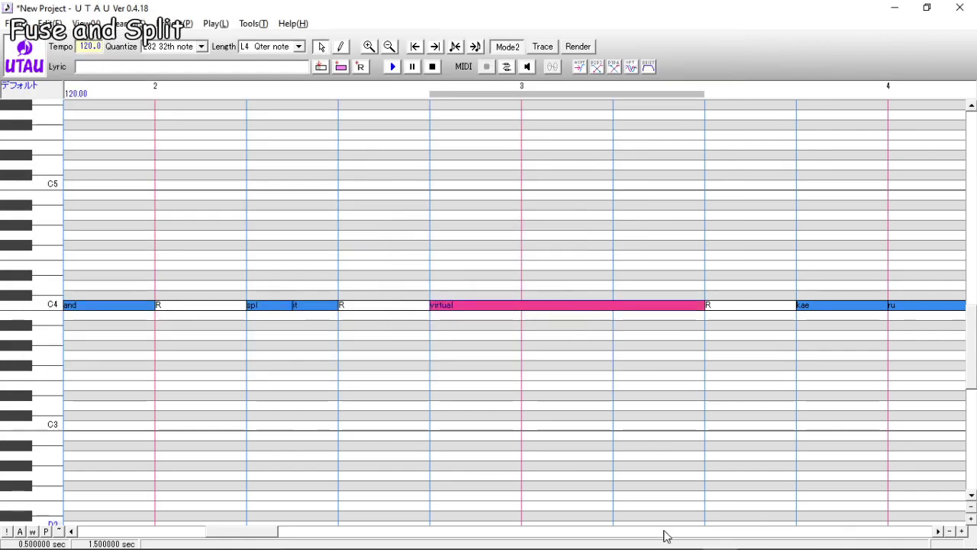
- Run Fuse and Split on the a+, b+ and c-d-e notes in measures 4 to 6
{"action": "left_click", "coordinate": [664, 532]}
{"action": "left_click", "coordinate": [663, 532]}
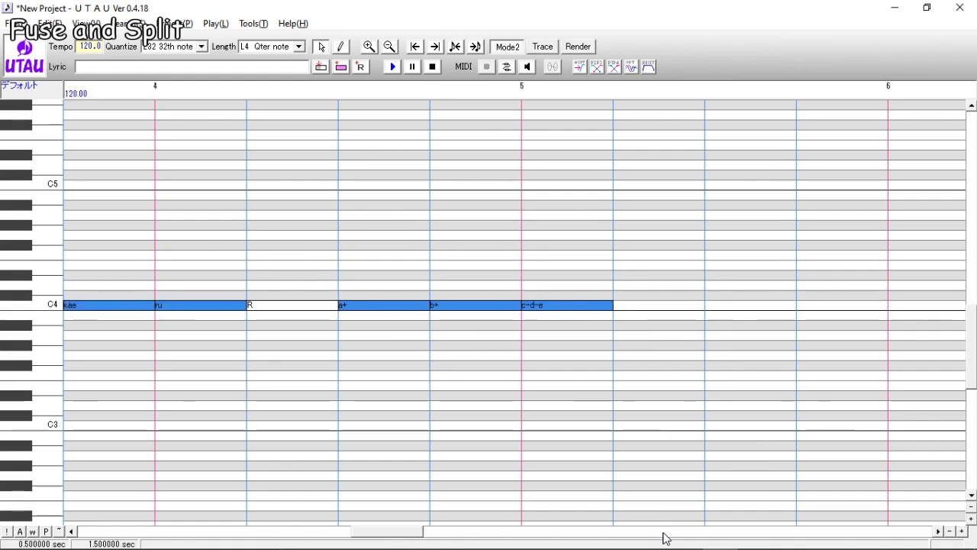
{"action": "left_click_drag", "start_coordinate": [377, 384], "coordinate": [552, 377]}
{"action": "right_click", "coordinate": [552, 377]}
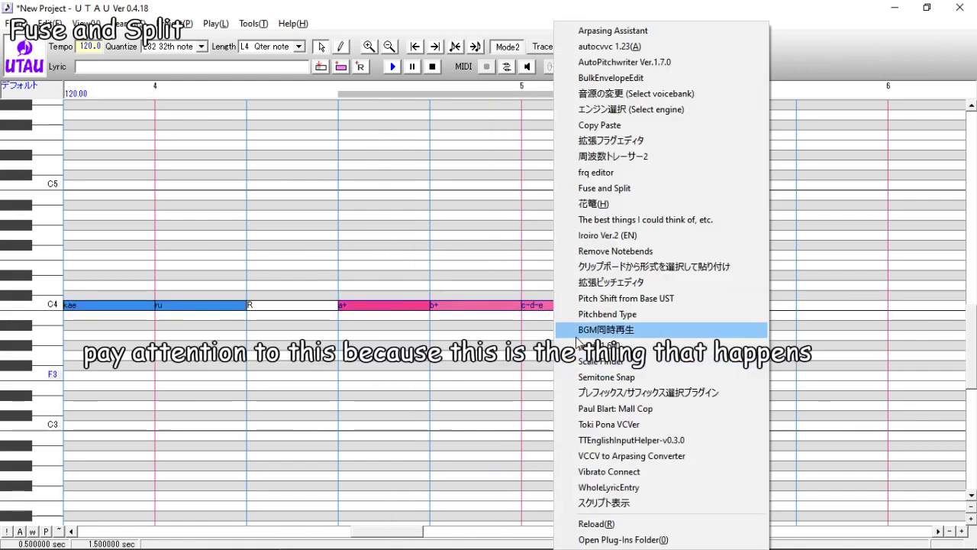
{"action": "left_click", "coordinate": [603, 188]}
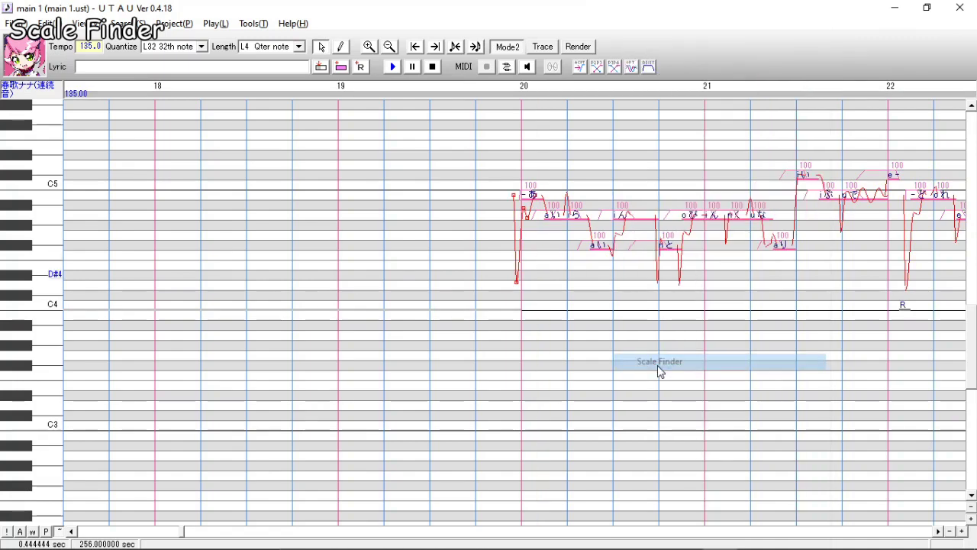
- Run Scale Finder on the whole song (Amaj), then on a marked passage (F#min)
{"action": "left_click", "coordinate": [657, 362]}
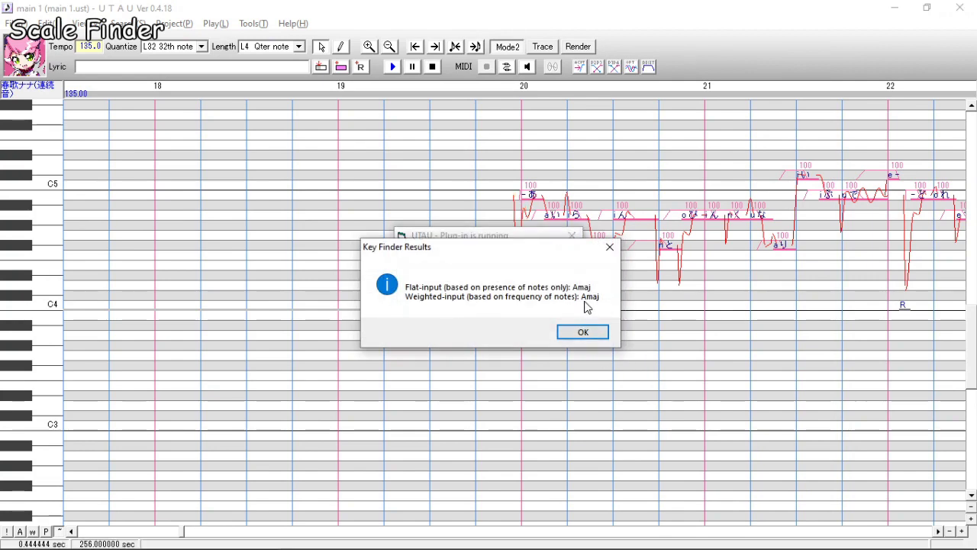
{"action": "left_click", "coordinate": [583, 334]}
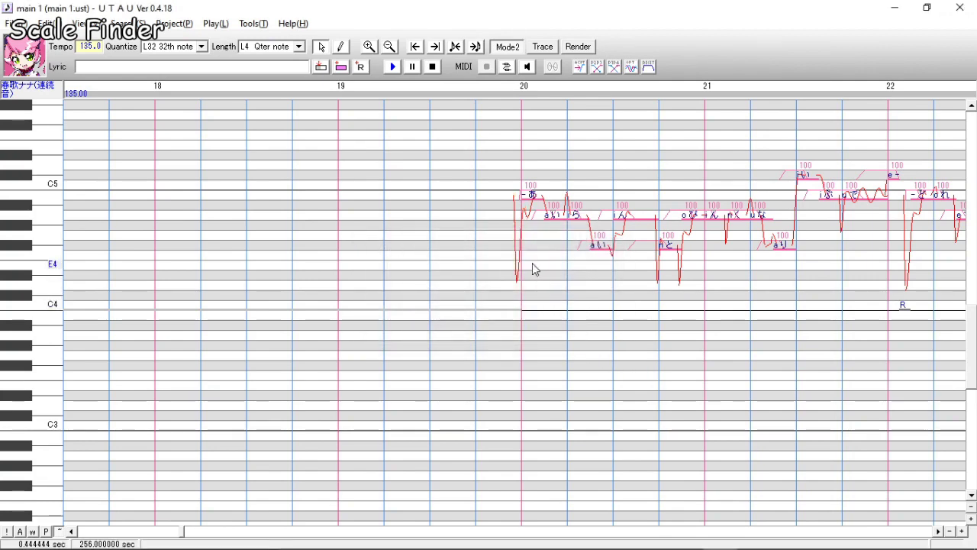
{"action": "left_click_drag", "start_coordinate": [532, 262], "coordinate": [895, 261]}
{"action": "right_click", "coordinate": [895, 262]}
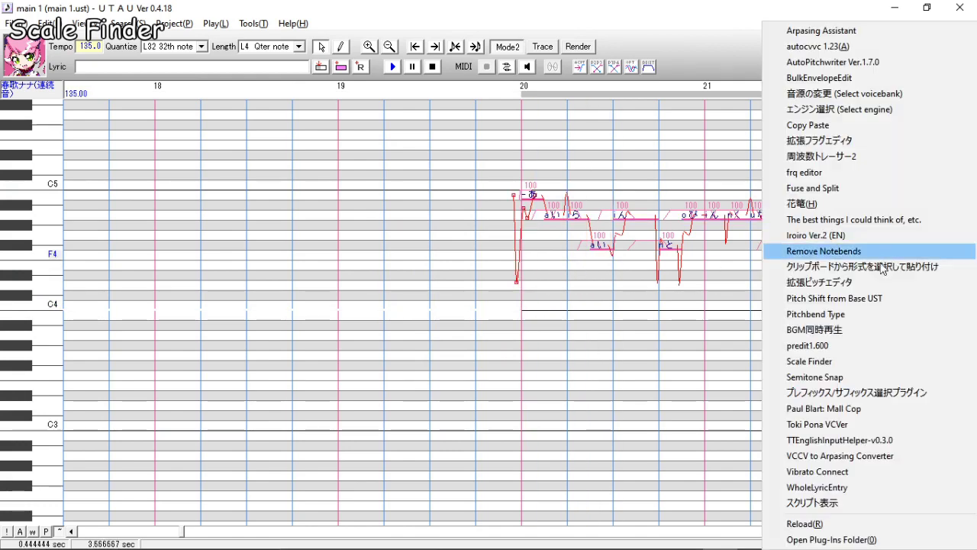
{"action": "left_click", "coordinate": [821, 359]}
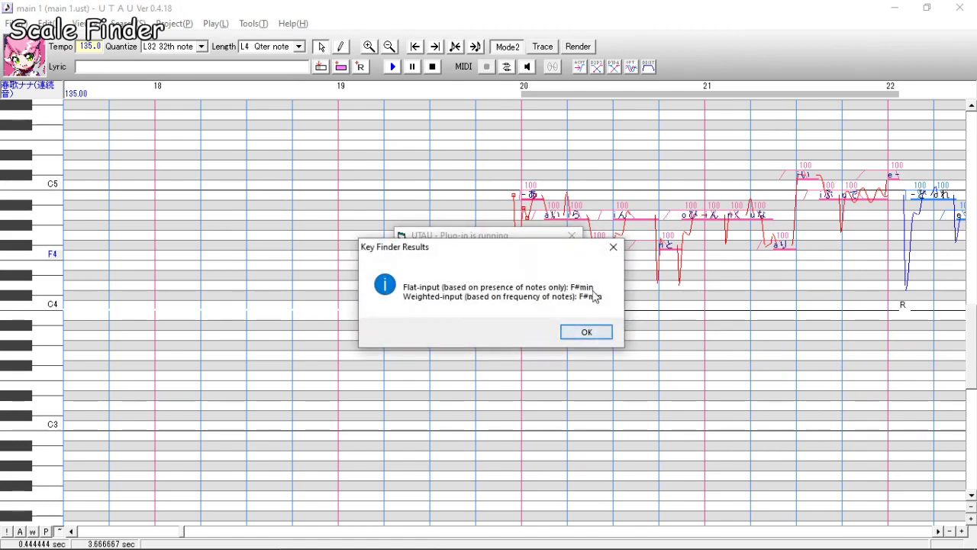
{"action": "left_click", "coordinate": [588, 331]}
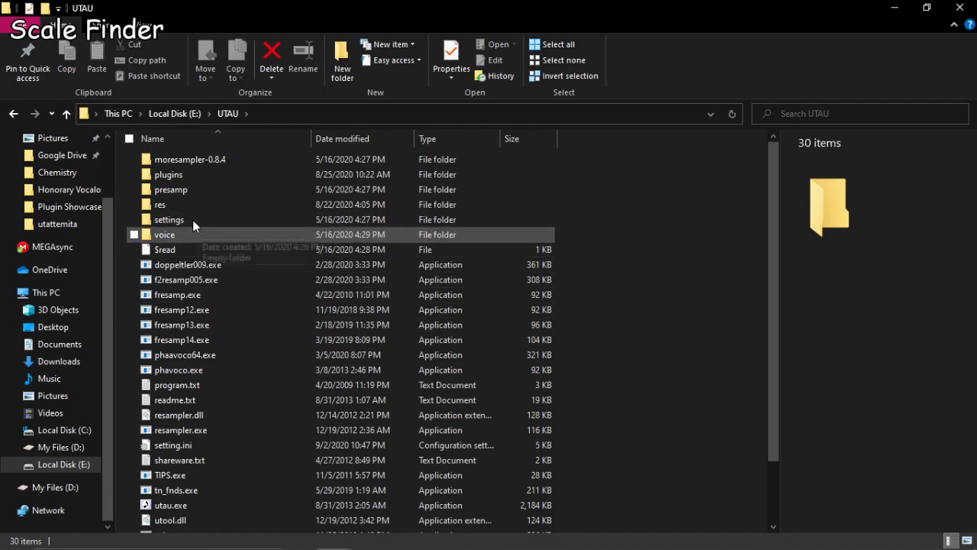
- In plugins > Scale Finder, select plugin.txt together with the scalefinder folder
{"action": "double_click", "coordinate": [193, 174]}
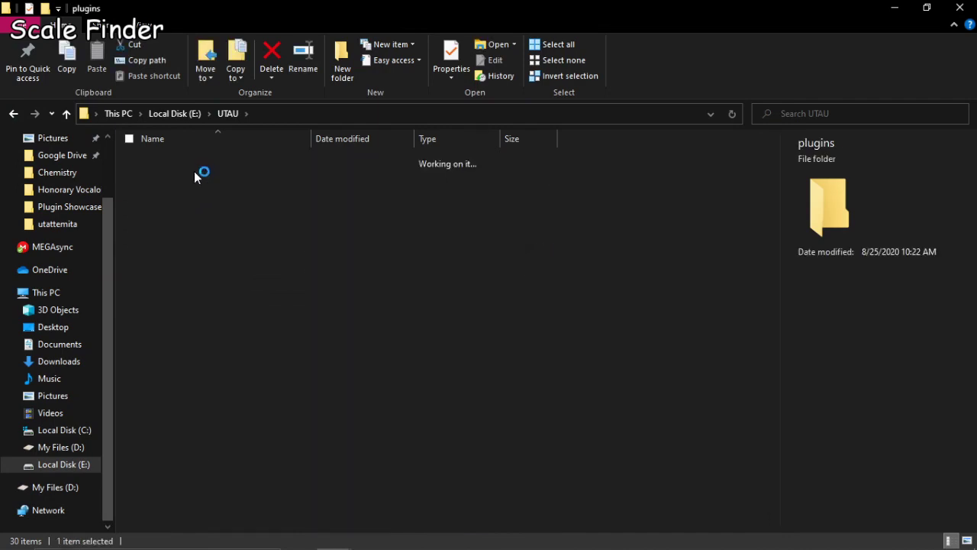
{"action": "scroll", "coordinate": [198, 196], "scroll_direction": "down", "scroll_amount": 3}
{"action": "left_click", "coordinate": [193, 343]}
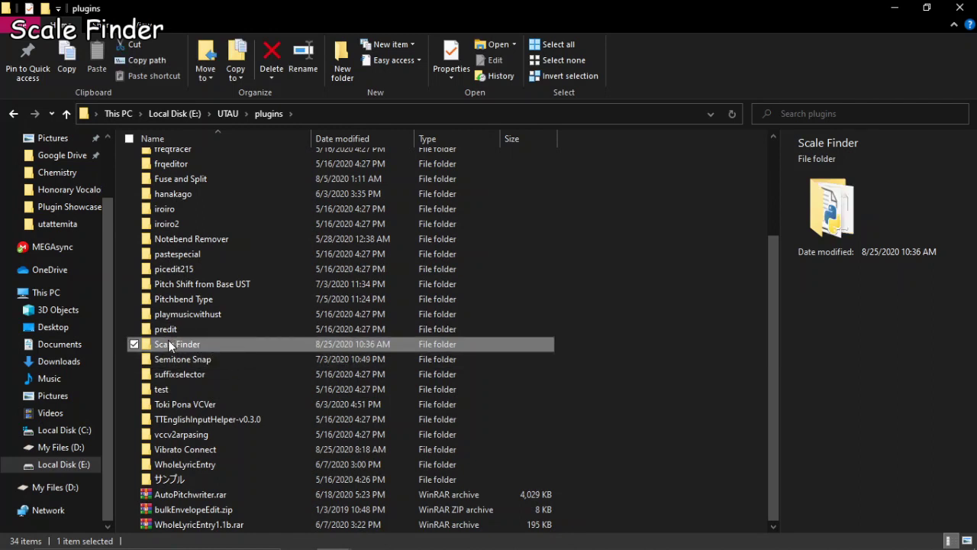
{"action": "double_click", "coordinate": [171, 345]}
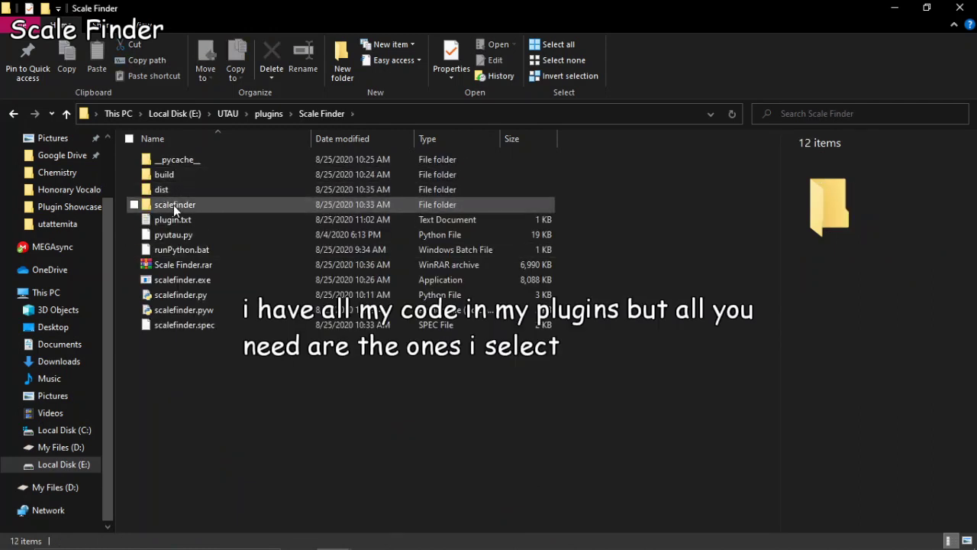
{"action": "left_click", "coordinate": [173, 204]}
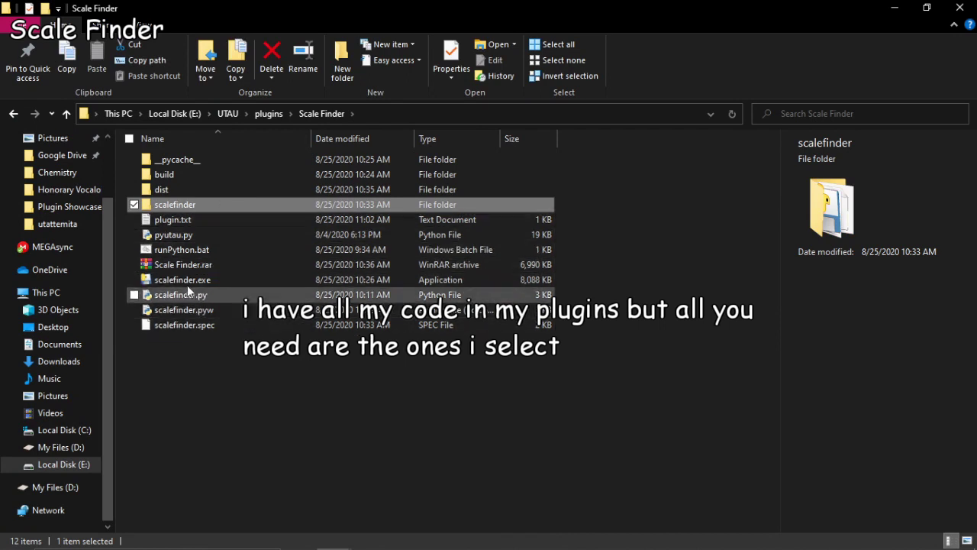
{"action": "left_click", "coordinate": [191, 220]}
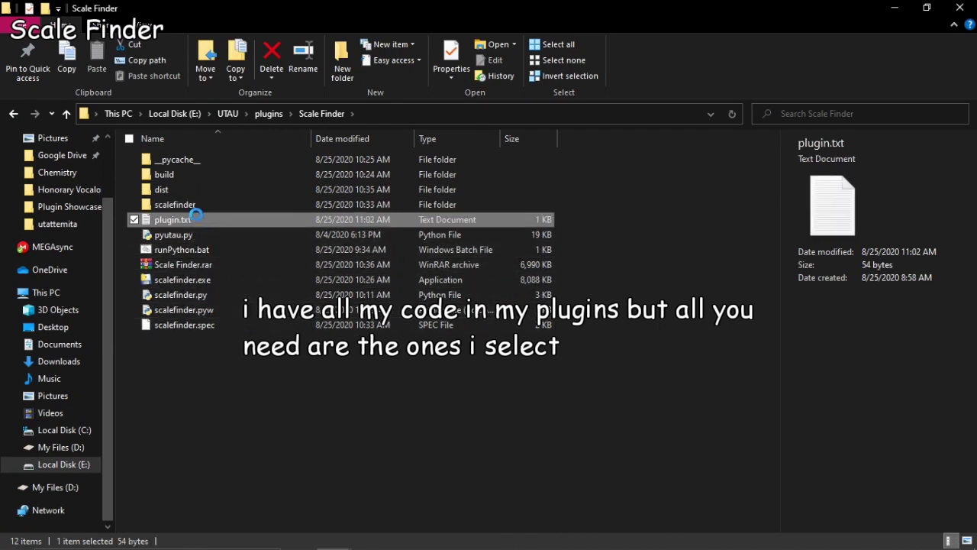
{"action": "left_click", "coordinate": [213, 204], "text": "ctrl"}
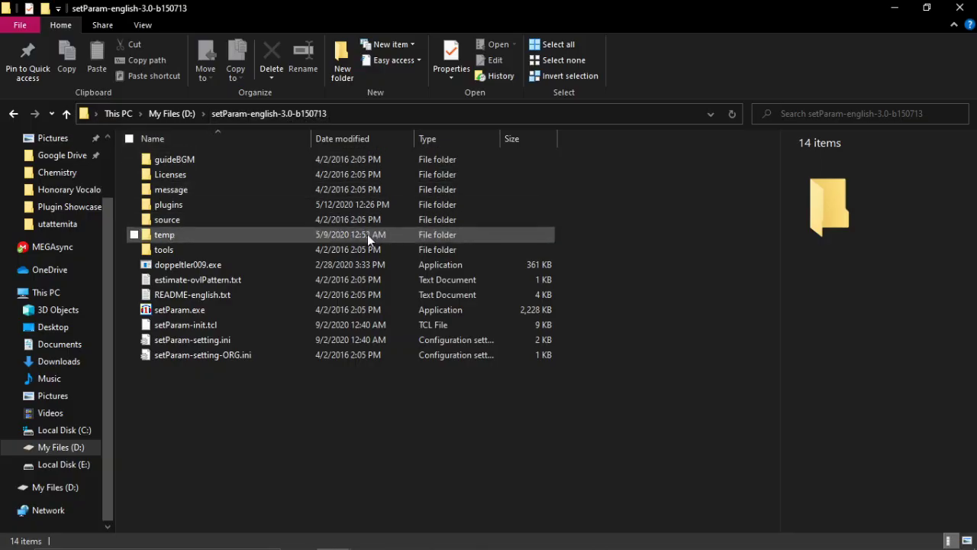
- Open the plugins folder inside setParam-english-3.0-b150713 to show the oto plugins and inParam.txt
{"action": "double_click", "coordinate": [168, 206]}
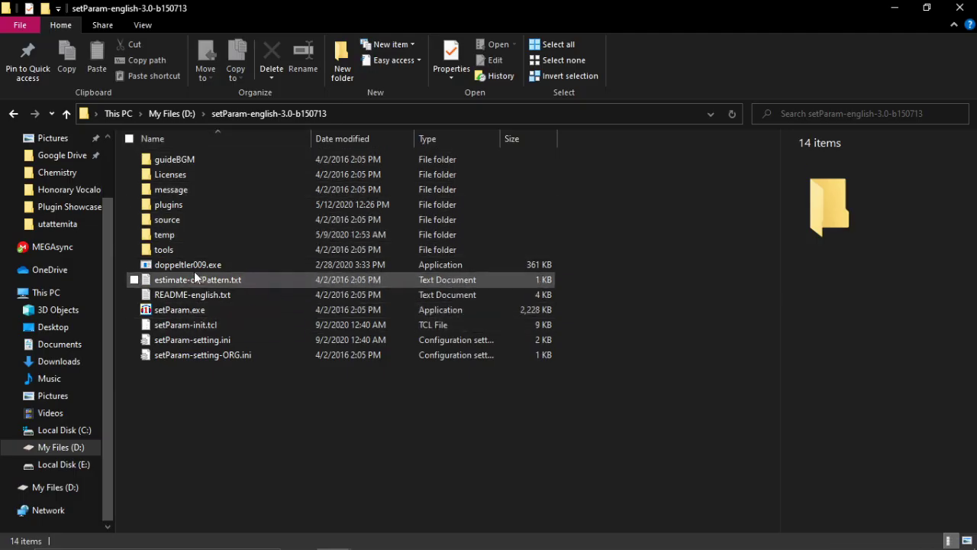
{"action": "left_click", "coordinate": [187, 206]}
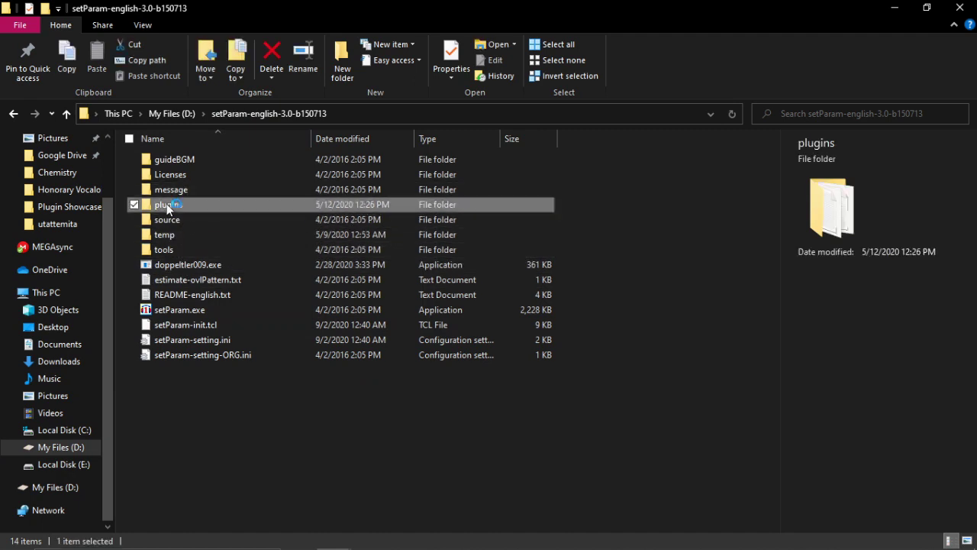
{"action": "double_click", "coordinate": [177, 205]}
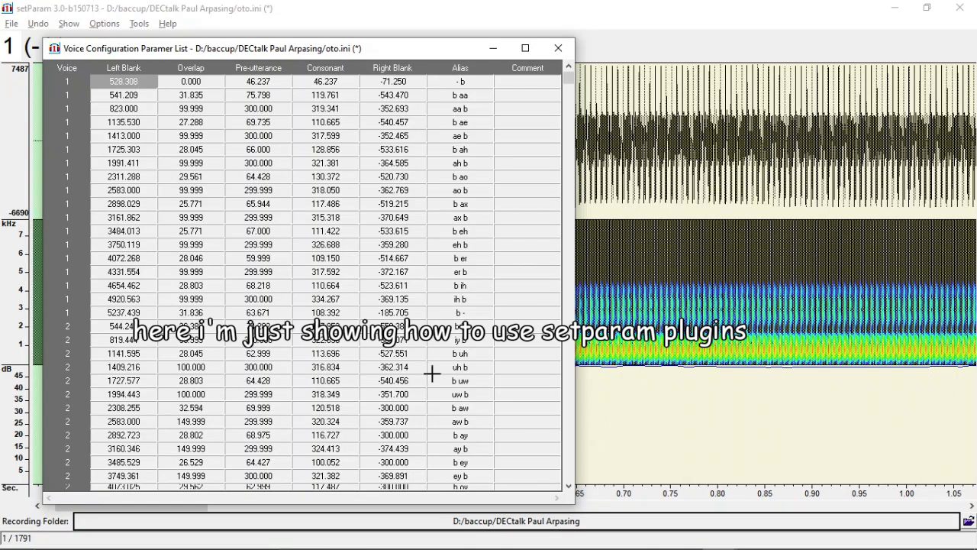
- Scroll through the DECtalk Paul Arpasing oto entries in the voice configuration parameter list
{"action": "scroll", "coordinate": [243, 218], "scroll_direction": "down", "scroll_amount": 8}
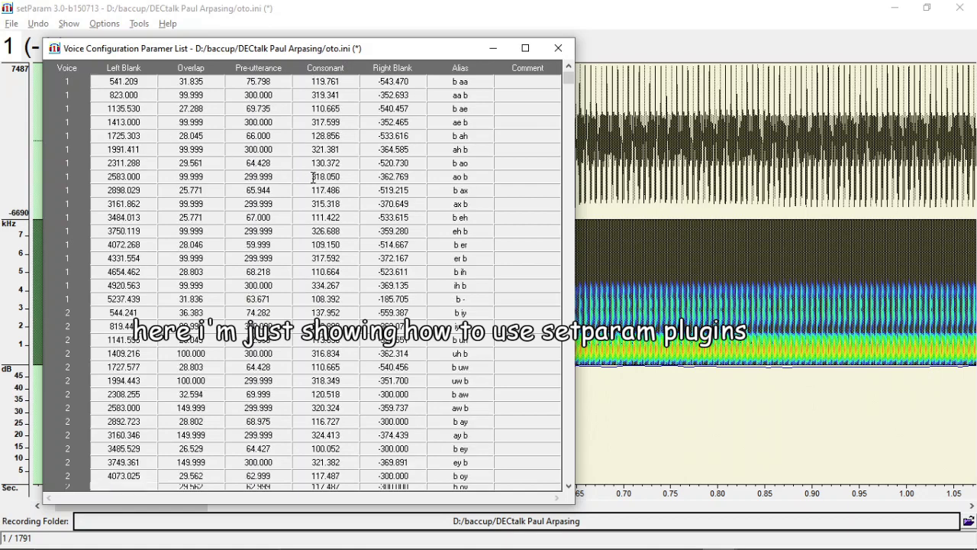
{"action": "scroll", "coordinate": [243, 217], "scroll_direction": "down", "scroll_amount": 5}
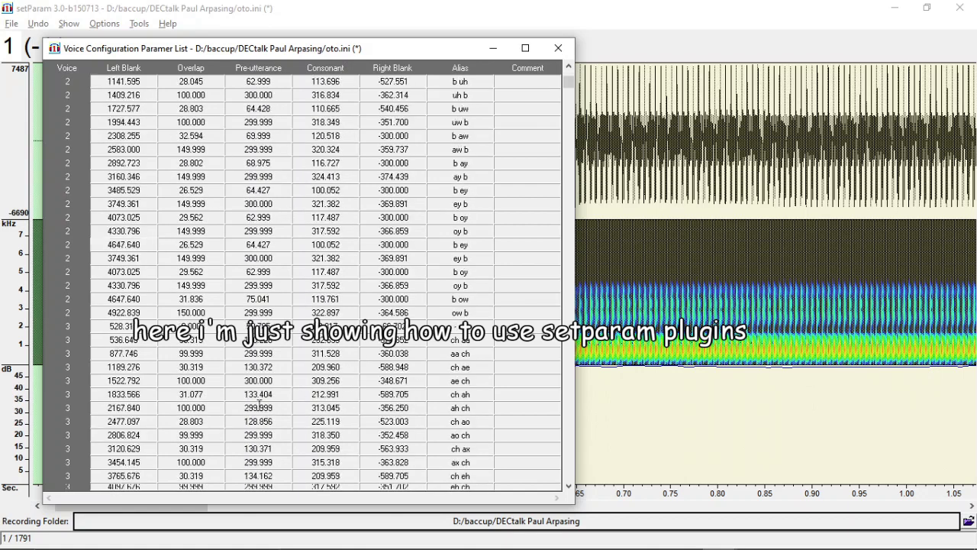
- Run the 3: Oto Rounder plugin and return to the reloaded parameter list
{"action": "left_click", "coordinate": [110, 27]}
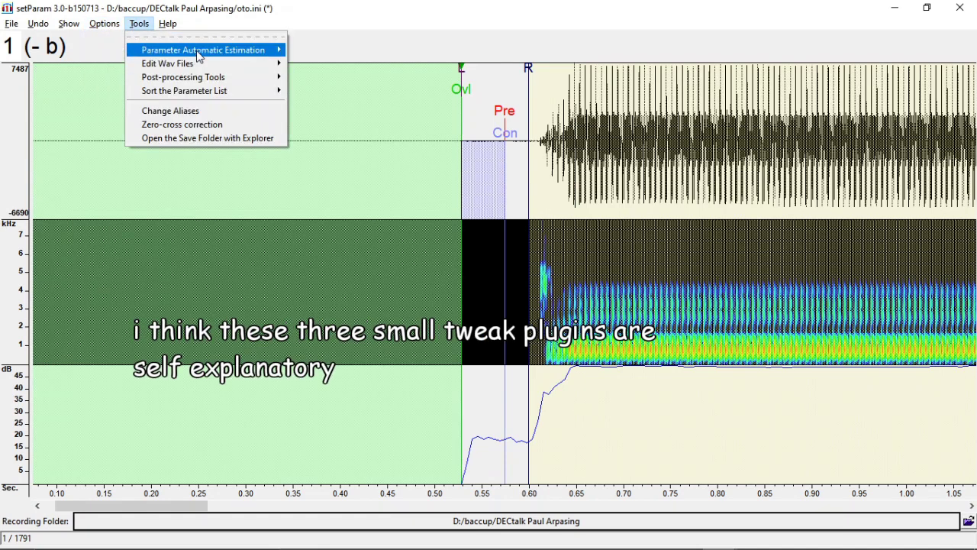
{"action": "mouse_move", "coordinate": [200, 54]}
{"action": "mouse_move", "coordinate": [350, 79]}
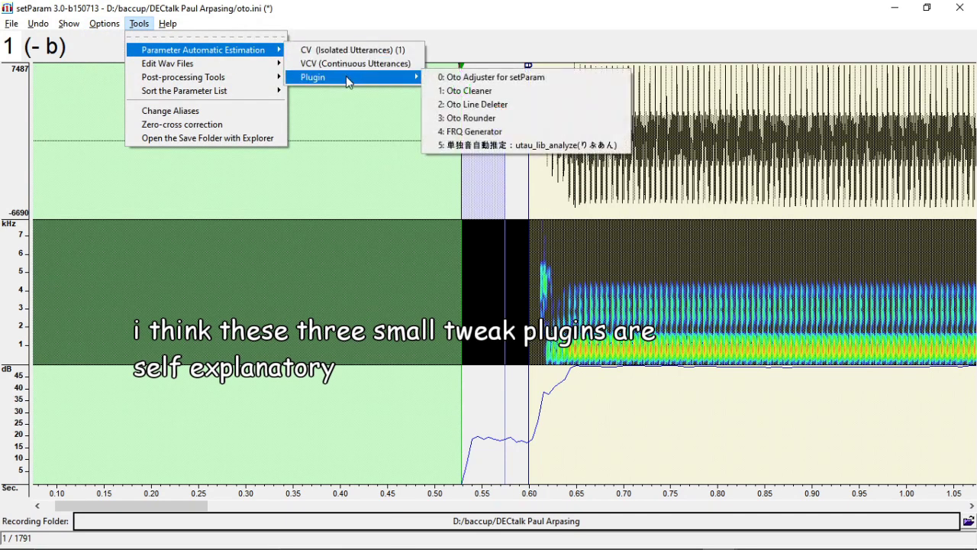
{"action": "left_click", "coordinate": [503, 120]}
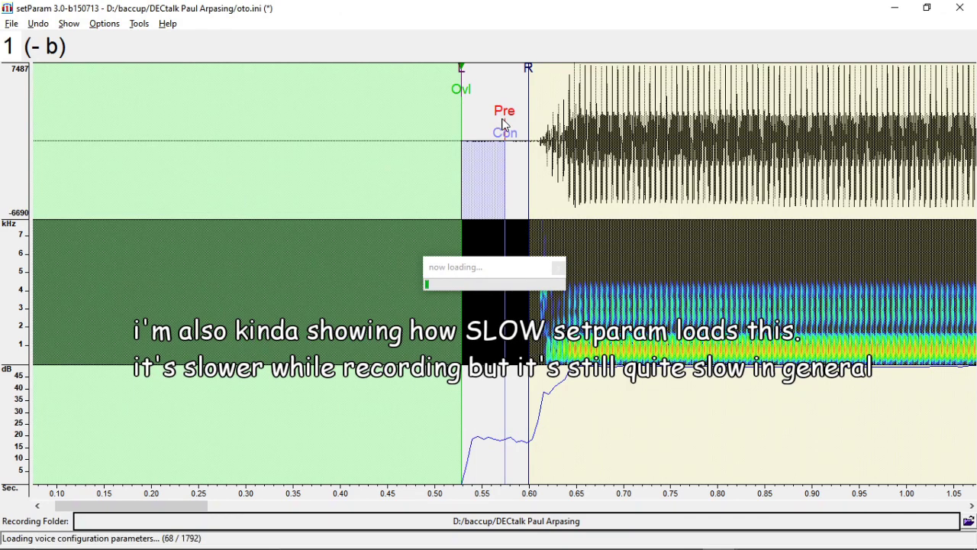
{"action": "key", "text": "alt+Tab"}
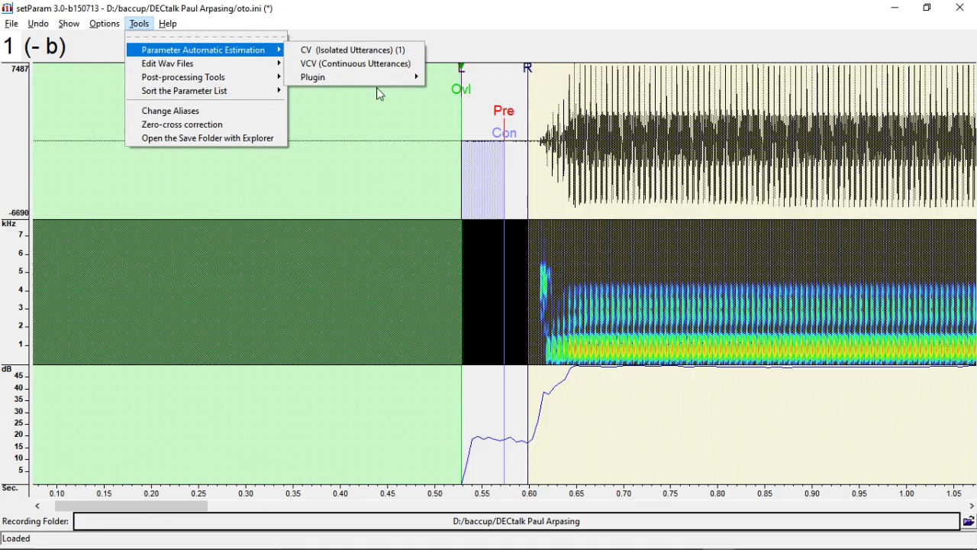
- Launch the 0: Oto Adjuster for setParam plugin and nudge its window into view
{"action": "mouse_move", "coordinate": [389, 77]}
{"action": "left_click", "coordinate": [513, 77]}
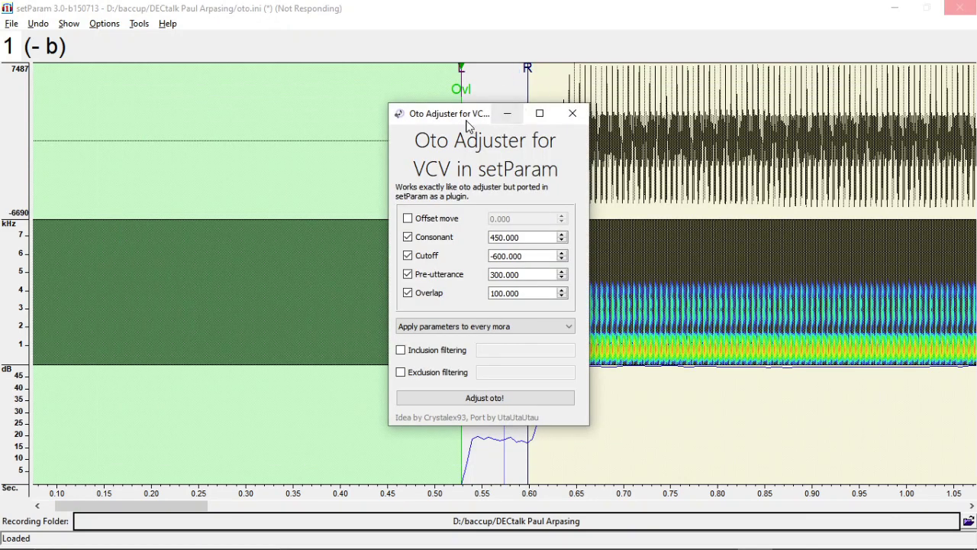
{"action": "mouse_move", "coordinate": [466, 119]}
{"action": "left_mouse_down"}
{"action": "mouse_move", "coordinate": [458, 151]}
{"action": "mouse_move", "coordinate": [458, 130]}
{"action": "left_mouse_up"}
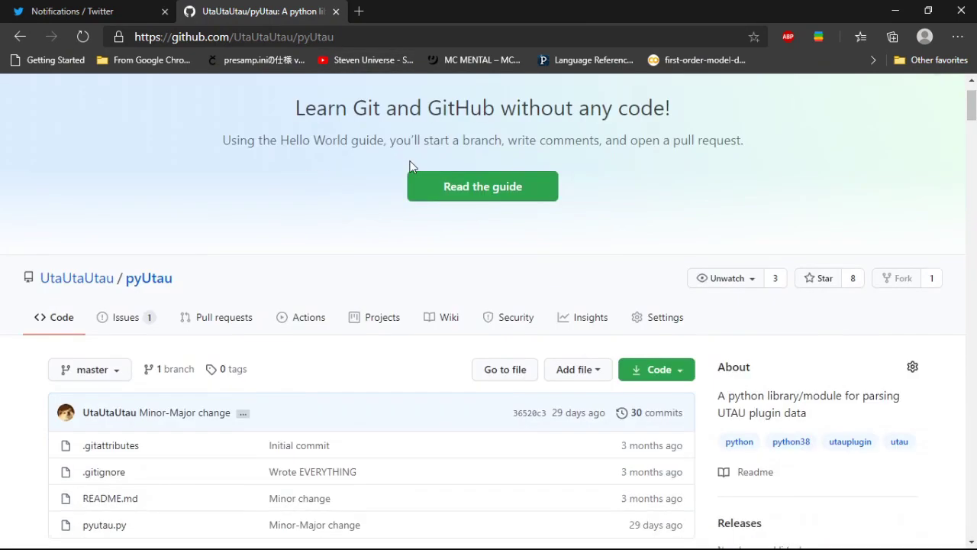
{"action": "scroll", "coordinate": [409, 166], "scroll_direction": "down", "scroll_amount": 1}
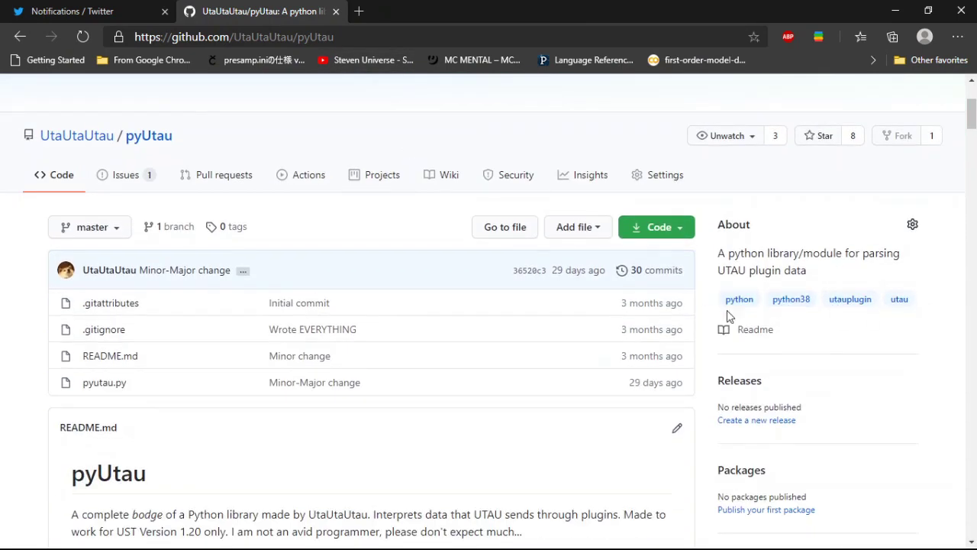
{"action": "scroll", "coordinate": [689, 334], "scroll_direction": "down", "scroll_amount": 1}
{"action": "scroll", "coordinate": [690, 334], "scroll_direction": "down", "scroll_amount": 2}
{"action": "scroll", "coordinate": [203, 427], "scroll_direction": "down", "scroll_amount": 3}
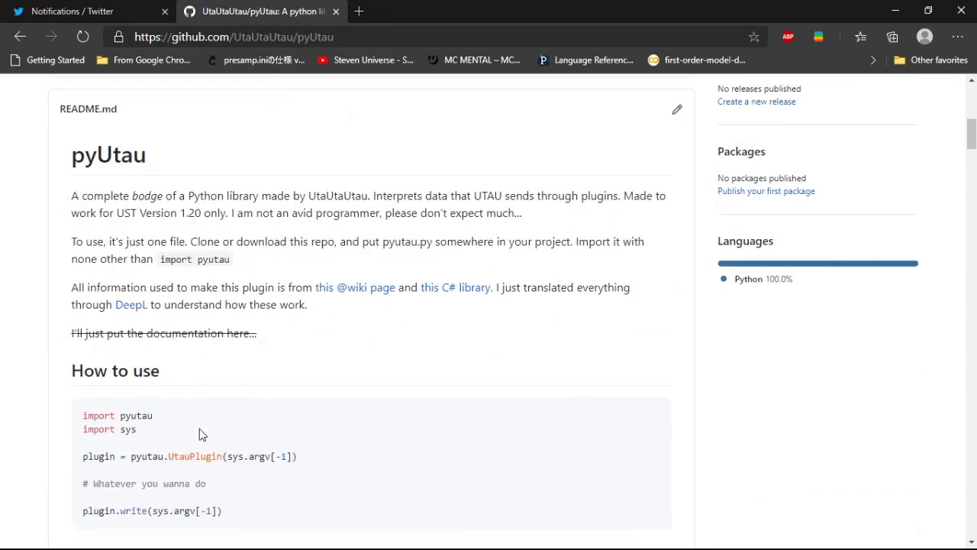
{"action": "scroll", "coordinate": [229, 405], "scroll_direction": "down", "scroll_amount": 5}
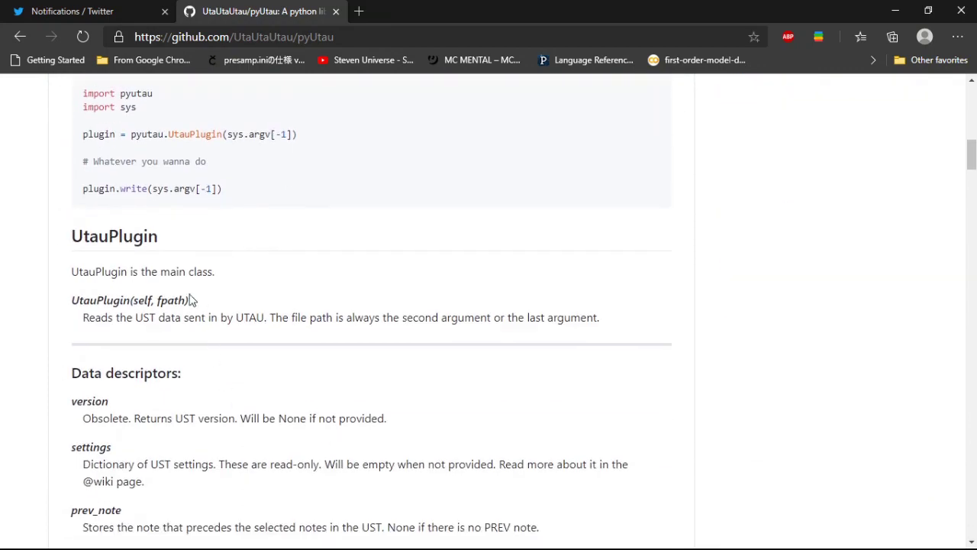
{"action": "scroll", "coordinate": [150, 330], "scroll_direction": "down", "scroll_amount": 9}
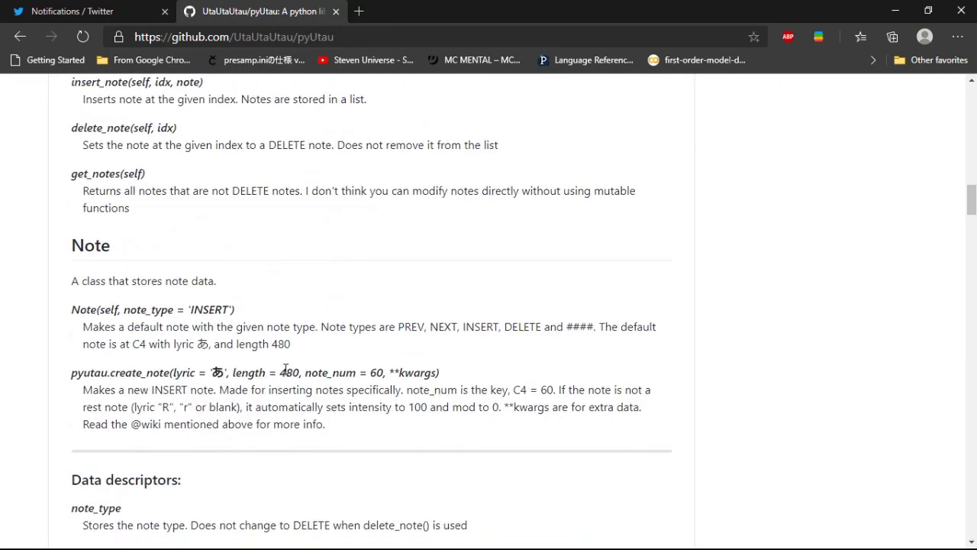
{"action": "scroll", "coordinate": [339, 365], "scroll_direction": "down", "scroll_amount": 9}
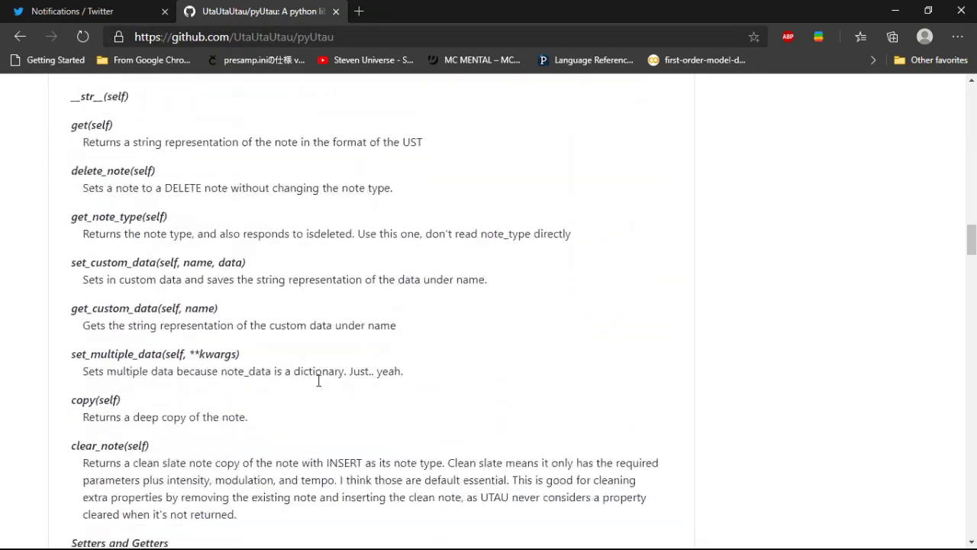
{"action": "scroll", "coordinate": [327, 368], "scroll_direction": "down", "scroll_amount": 13}
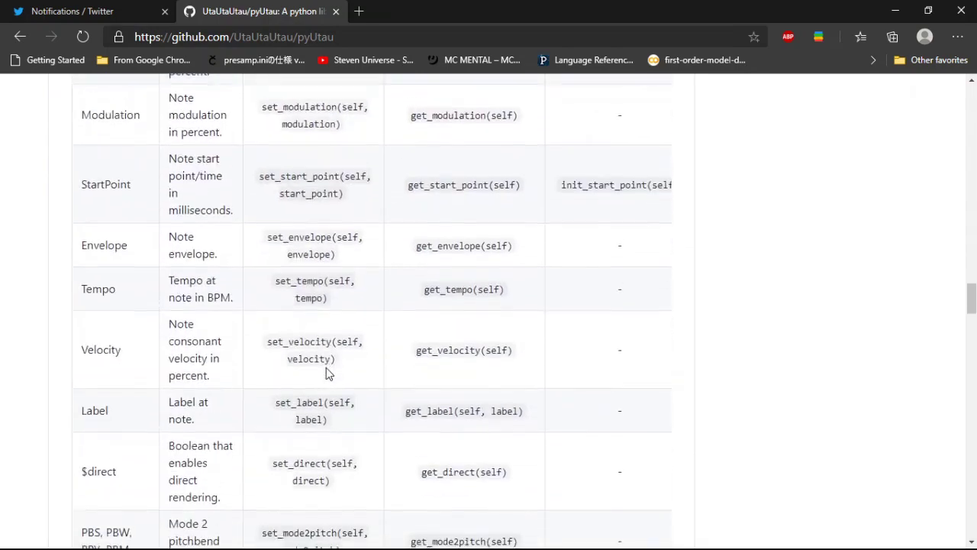
{"action": "scroll", "coordinate": [326, 373], "scroll_direction": "down", "scroll_amount": 12}
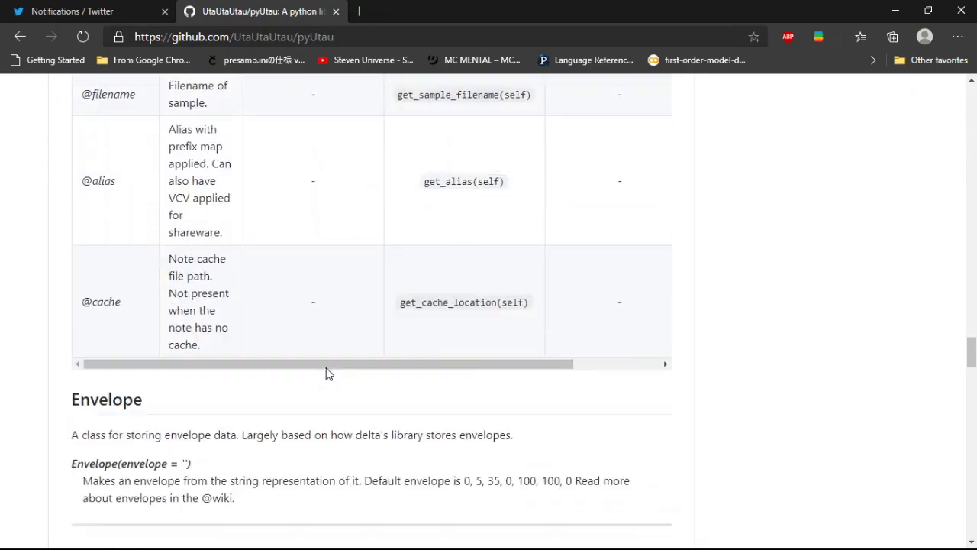
{"action": "scroll", "coordinate": [326, 373], "scroll_direction": "down", "scroll_amount": 14}
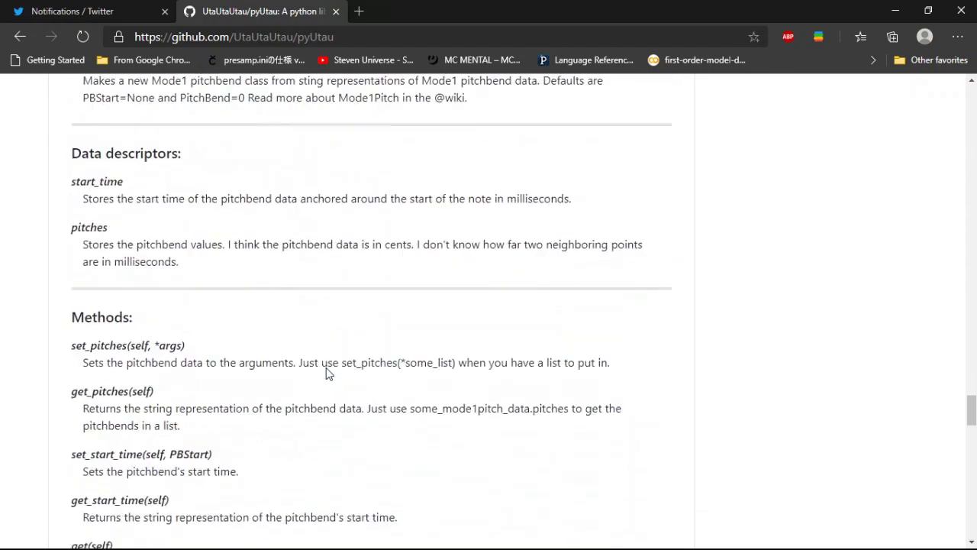
{"action": "scroll", "coordinate": [326, 373], "scroll_direction": "down", "scroll_amount": 13}
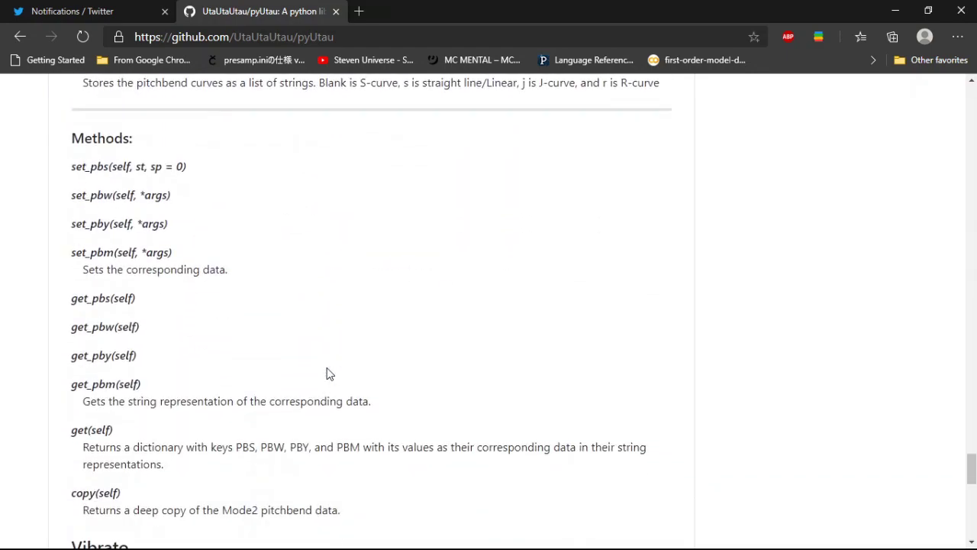
{"action": "scroll", "coordinate": [326, 372], "scroll_direction": "down", "scroll_amount": 6}
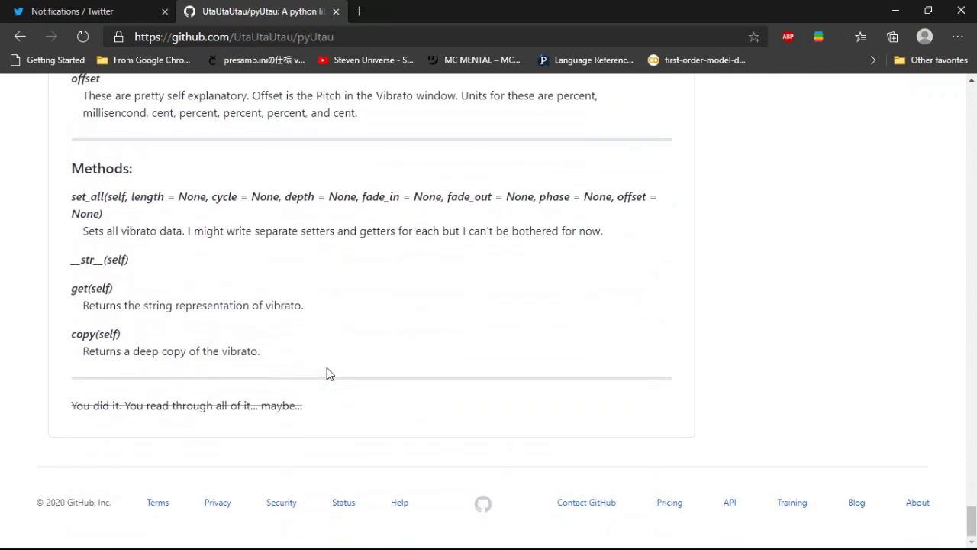
{"action": "key", "text": "Home"}
{"action": "scroll", "coordinate": [280, 256], "scroll_direction": "down", "scroll_amount": 3}
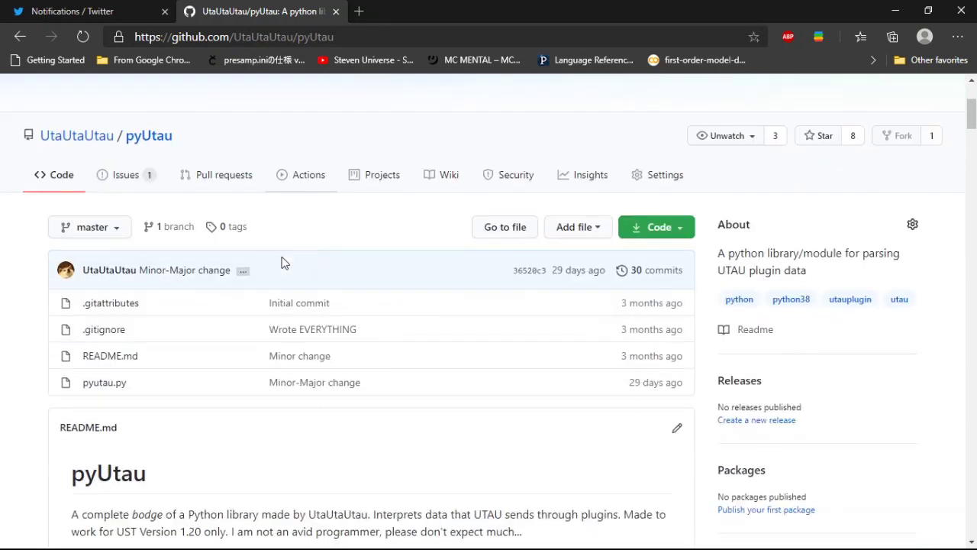
- Open pyutau.py and read its code down to the write method at line 541
{"action": "left_click", "coordinate": [107, 382]}
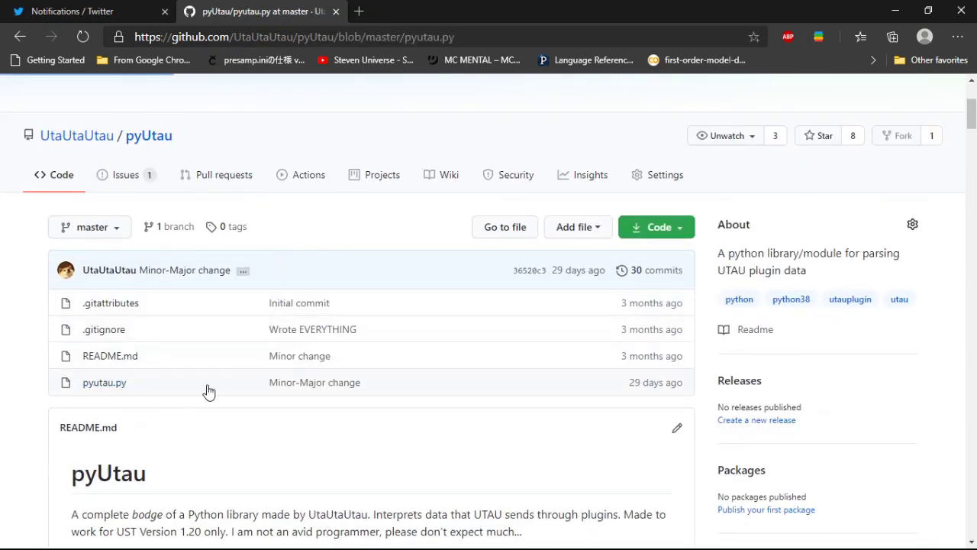
{"action": "scroll", "coordinate": [339, 357], "scroll_direction": "down", "scroll_amount": 5}
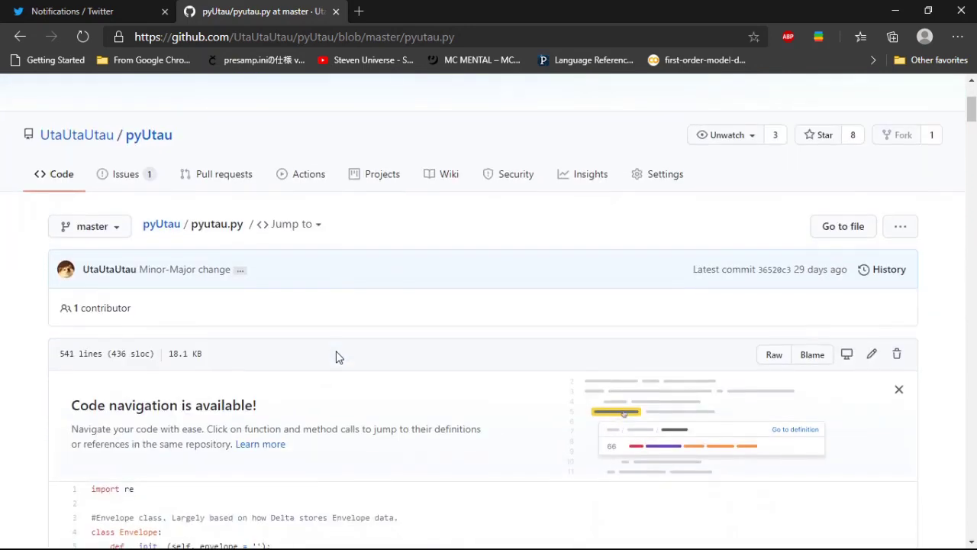
{"action": "scroll", "coordinate": [183, 252], "scroll_direction": "down", "scroll_amount": 8}
{"action": "scroll", "coordinate": [245, 286], "scroll_direction": "down", "scroll_amount": 13}
{"action": "scroll", "coordinate": [243, 283], "scroll_direction": "down", "scroll_amount": 9}
{"action": "scroll", "coordinate": [243, 287], "scroll_direction": "down", "scroll_amount": 11}
{"action": "scroll", "coordinate": [243, 284], "scroll_direction": "down", "scroll_amount": 13}
{"action": "scroll", "coordinate": [243, 284], "scroll_direction": "down", "scroll_amount": 15}
{"action": "scroll", "coordinate": [243, 288], "scroll_direction": "down", "scroll_amount": 12}
{"action": "scroll", "coordinate": [244, 283], "scroll_direction": "down", "scroll_amount": 11}
{"action": "scroll", "coordinate": [244, 284], "scroll_direction": "down", "scroll_amount": 10}
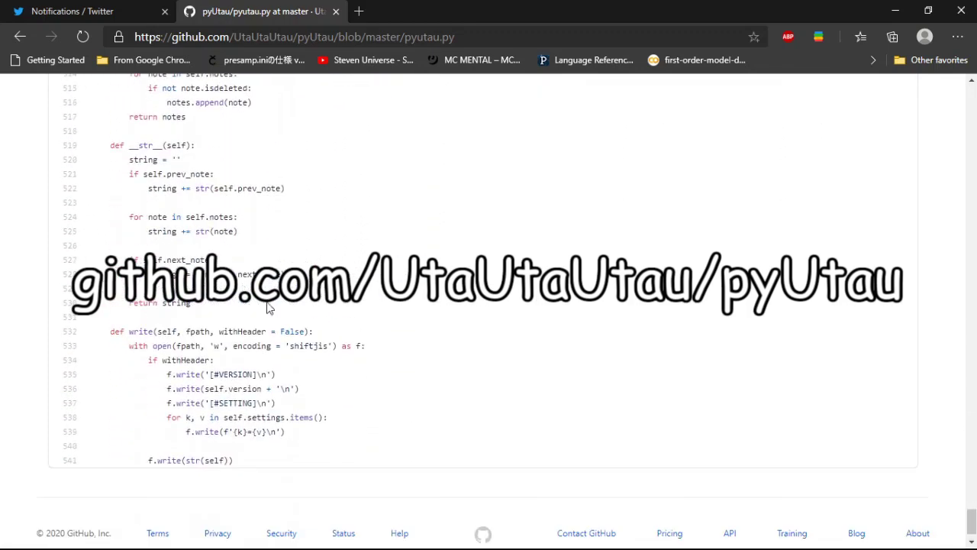